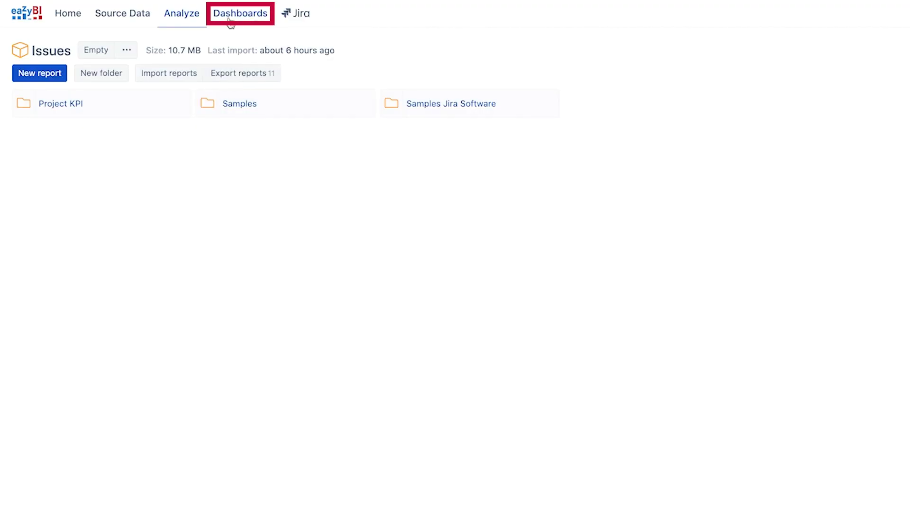
Step: Create a new dashboard and add the Project KPI resolved-issues timeline report
{"action": "left_click", "coordinate": [229, 21]}
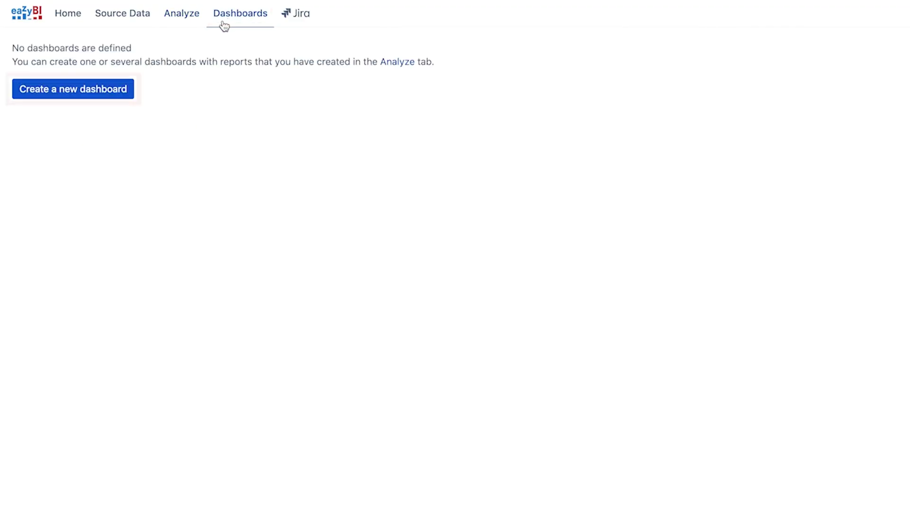
{"action": "left_click", "coordinate": [118, 97]}
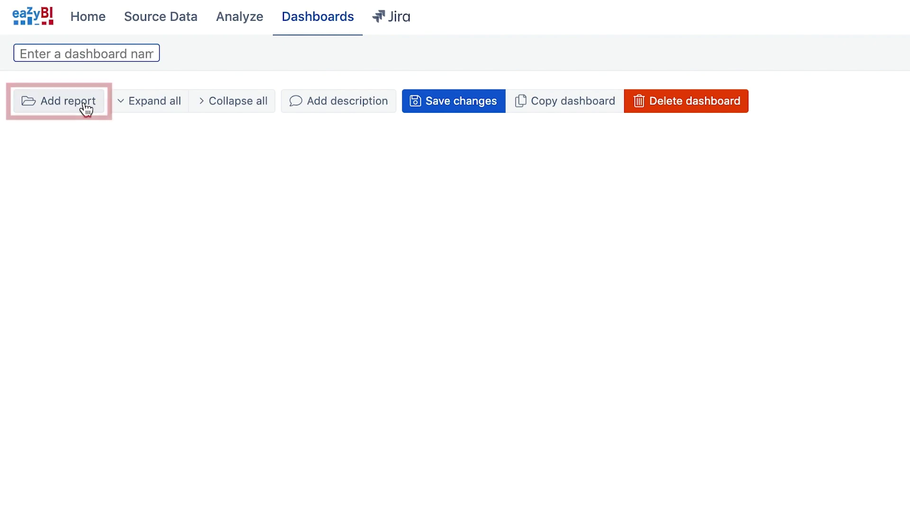
{"action": "left_click", "coordinate": [65, 81]}
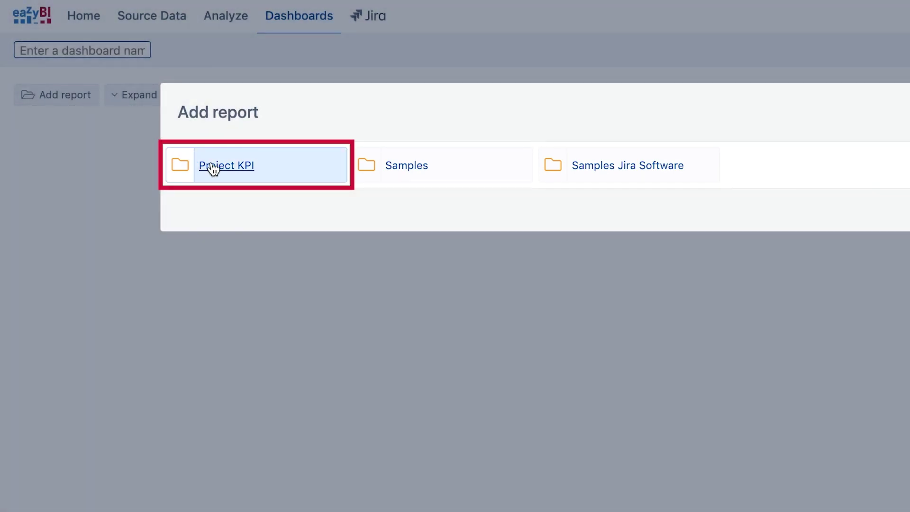
{"action": "left_click", "coordinate": [213, 168]}
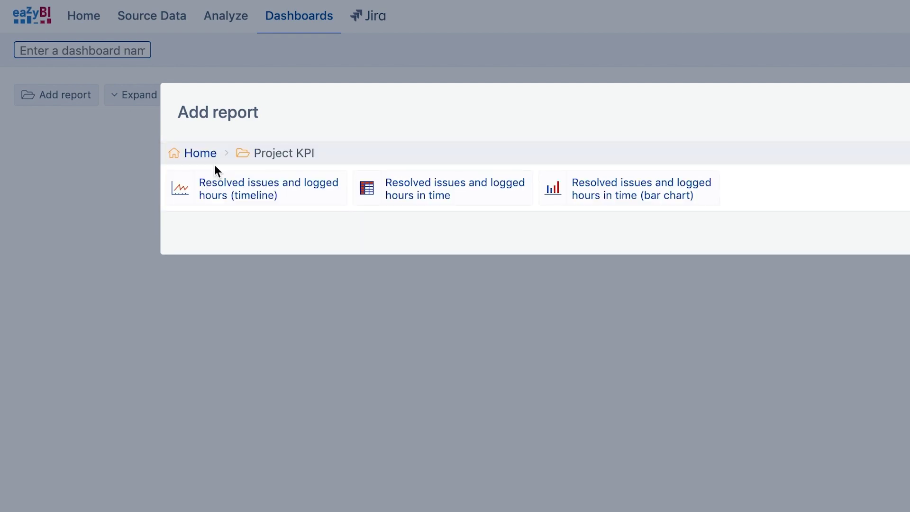
{"action": "left_click", "coordinate": [237, 194]}
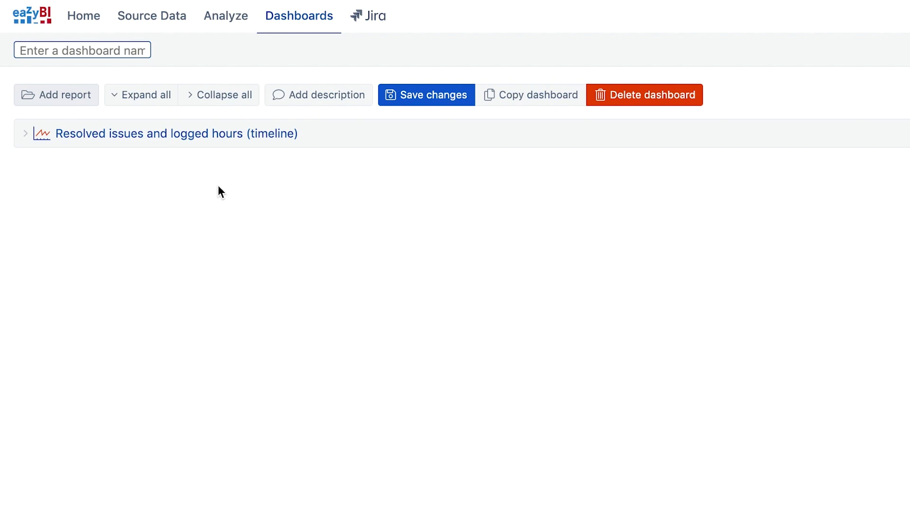
Step: Add the resolved-issues bar chart, found by searching 'bar', and Samples' Sample created vs resolved issues
{"action": "left_click", "coordinate": [78, 101]}
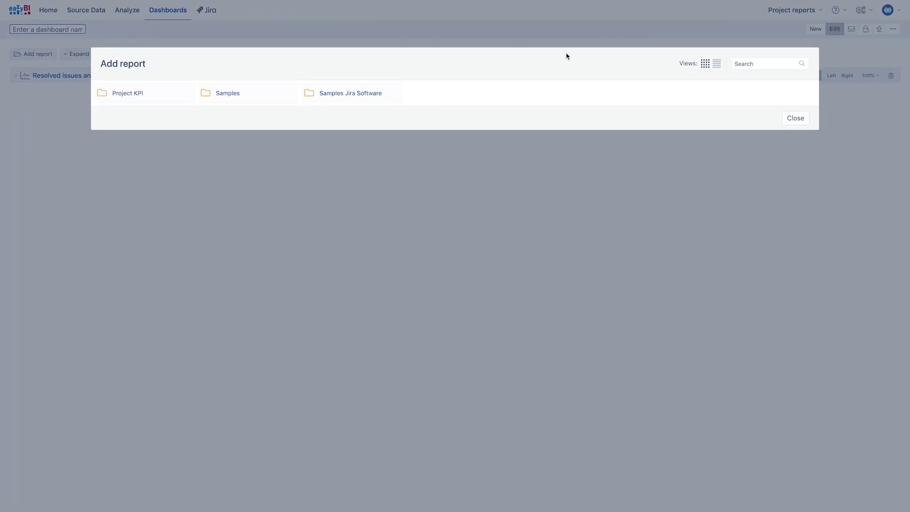
{"action": "left_click", "coordinate": [782, 61]}
{"action": "type", "text": "bar"}
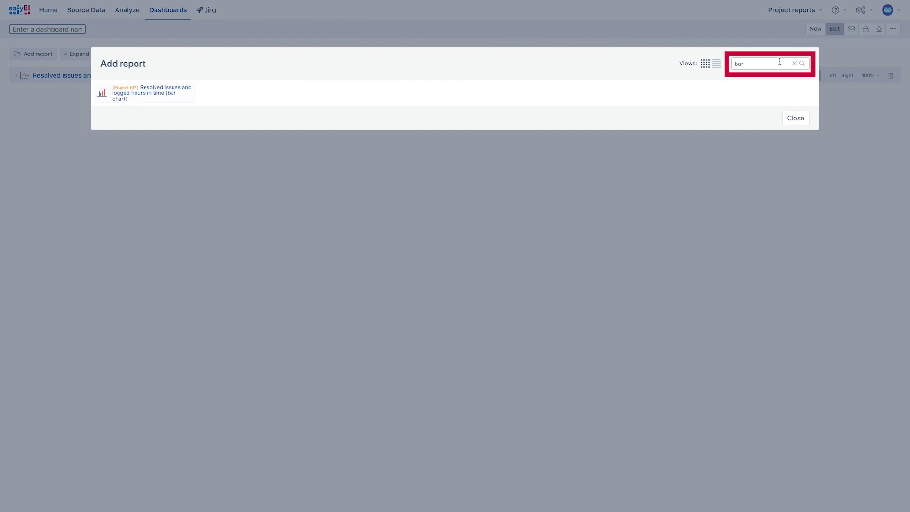
{"action": "left_click", "coordinate": [148, 101]}
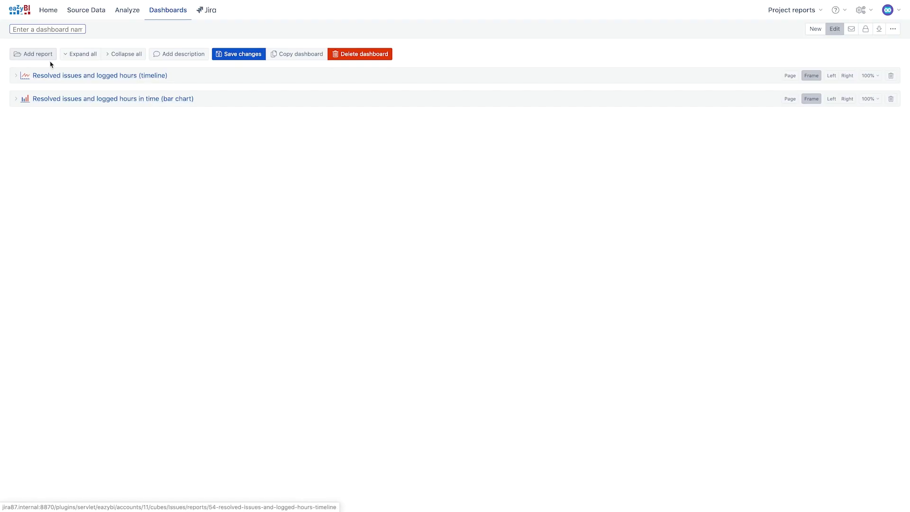
{"action": "left_click", "coordinate": [65, 90]}
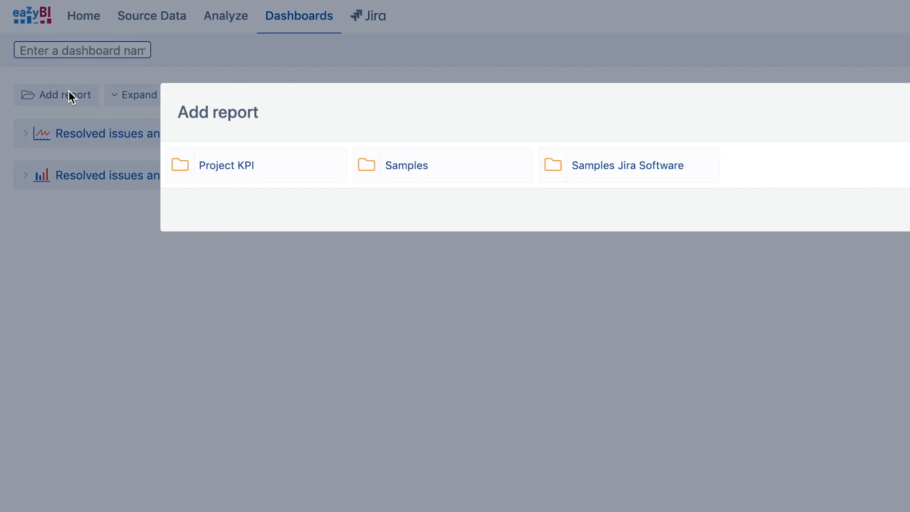
{"action": "left_click", "coordinate": [396, 163]}
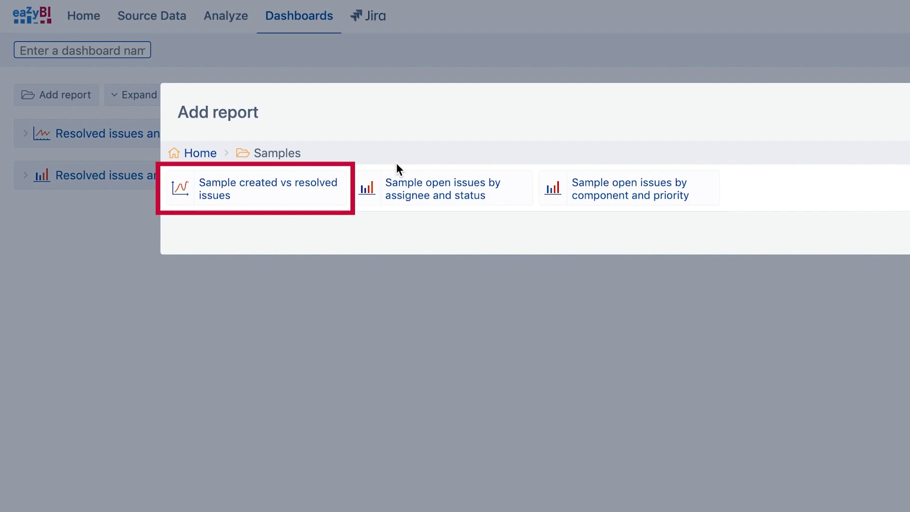
{"action": "left_click", "coordinate": [327, 183]}
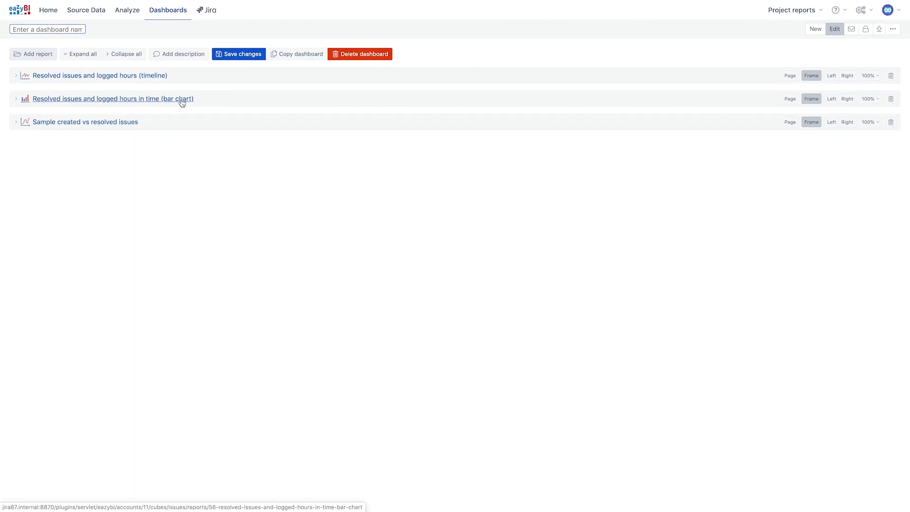
{"action": "left_click", "coordinate": [87, 58]}
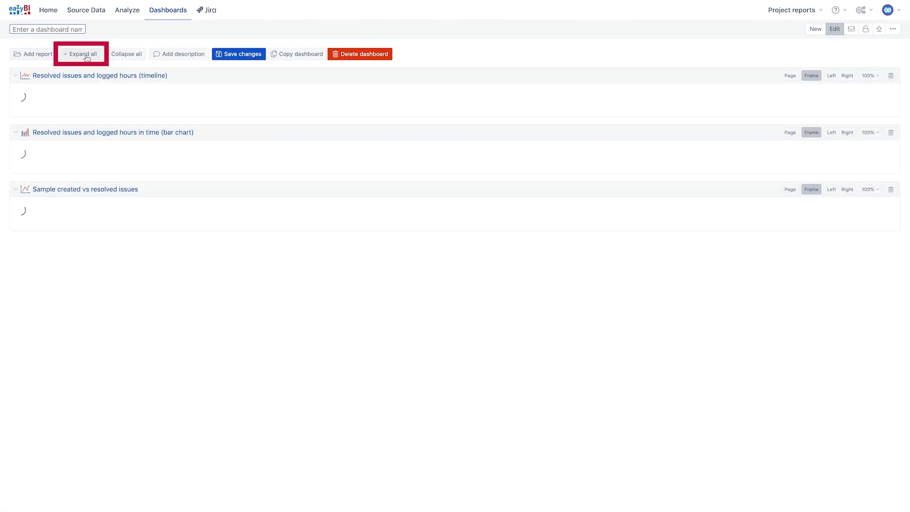
{"action": "scroll", "coordinate": [86, 58], "scroll_direction": "down", "scroll_amount": 5}
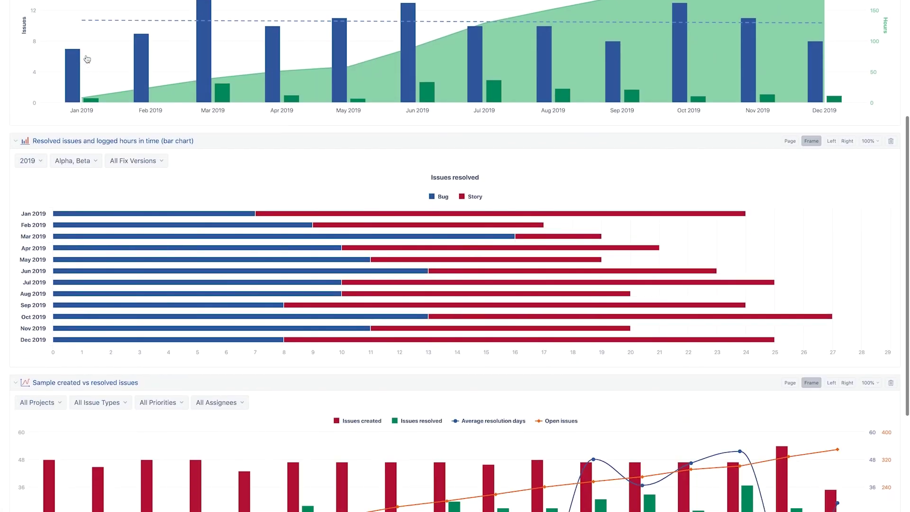
{"action": "scroll", "coordinate": [86, 58], "scroll_direction": "down", "scroll_amount": 2}
{"action": "scroll", "coordinate": [87, 57], "scroll_direction": "up", "scroll_amount": 3}
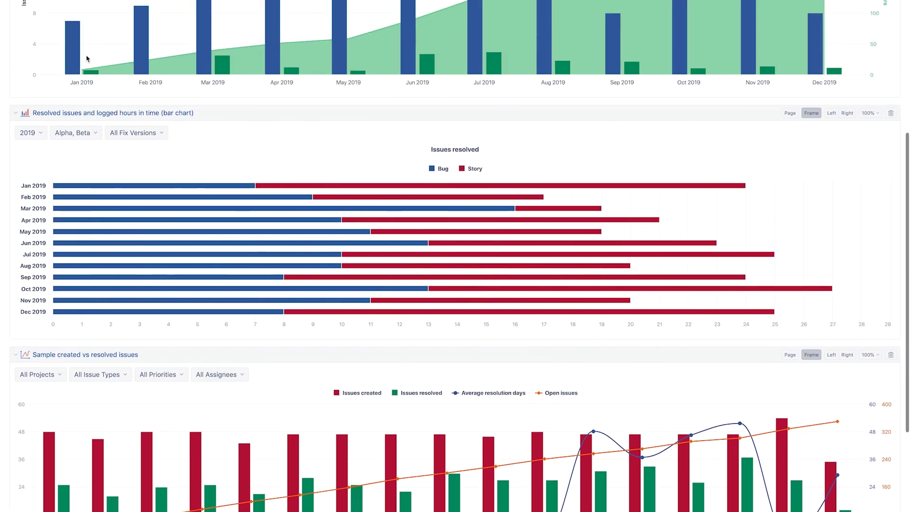
{"action": "scroll", "coordinate": [87, 57], "scroll_direction": "up", "scroll_amount": 3}
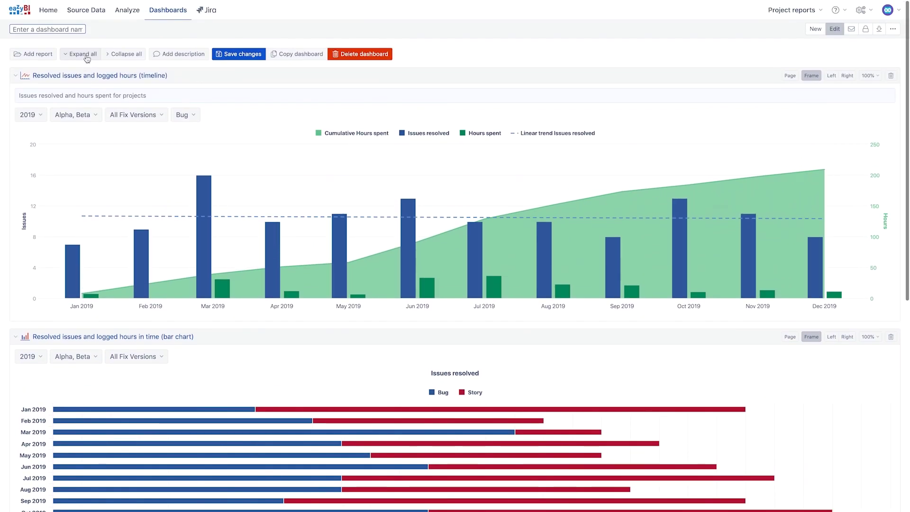
{"action": "left_click", "coordinate": [116, 55]}
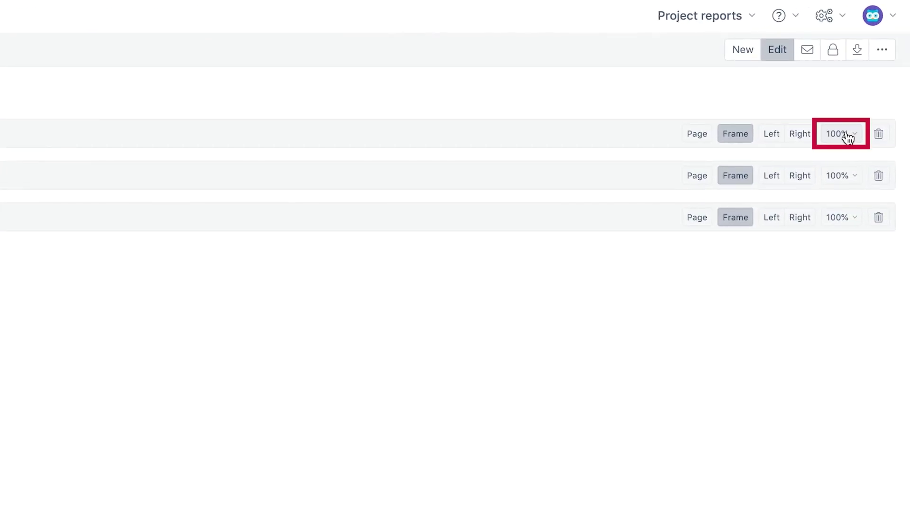
{"action": "left_click", "coordinate": [848, 137]}
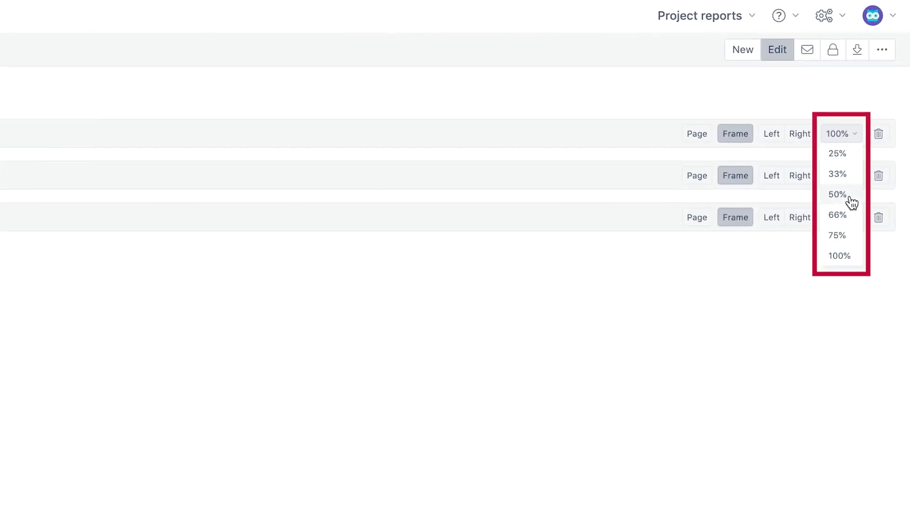
Step: Set the timeline and bar chart to 50% width, put the bar chart first, and expand all reports
{"action": "left_click", "coordinate": [848, 195]}
{"action": "left_click", "coordinate": [853, 135]}
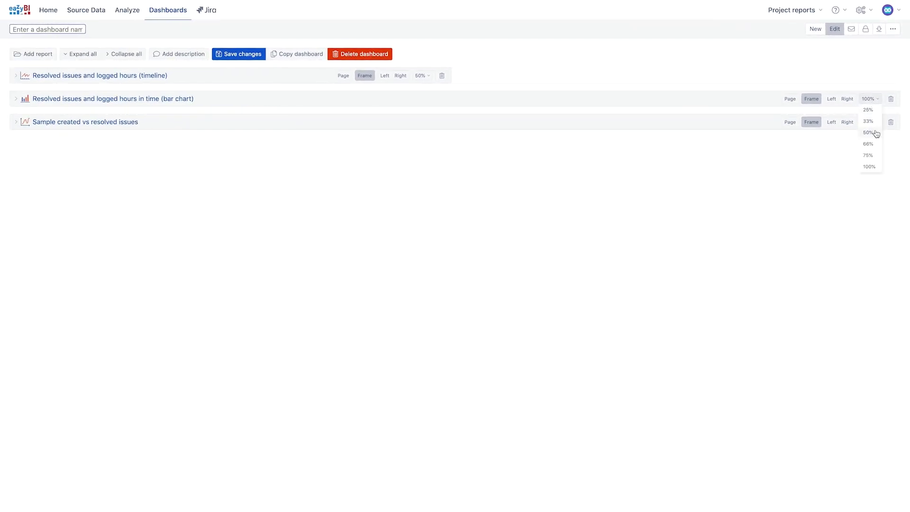
{"action": "left_click", "coordinate": [866, 181]}
{"action": "left_click_drag", "start_coordinate": [748, 76], "coordinate": [367, 69]}
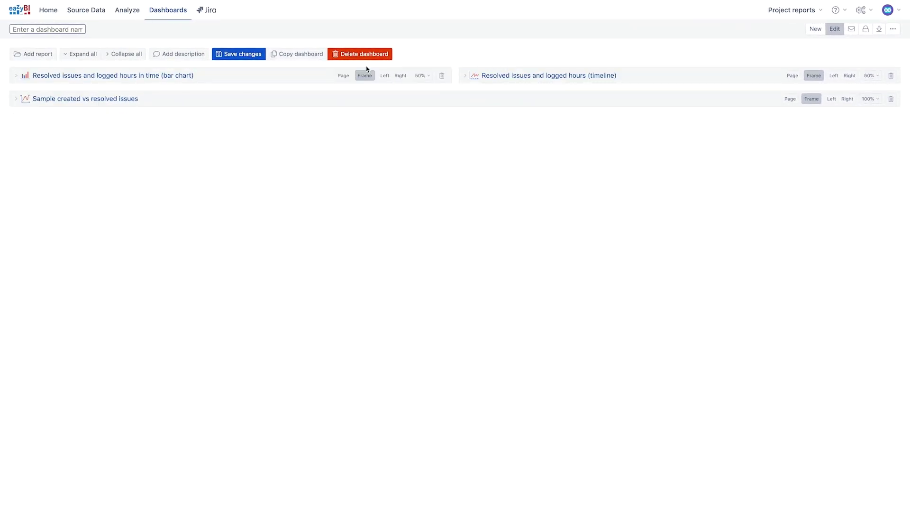
{"action": "left_click", "coordinate": [84, 55]}
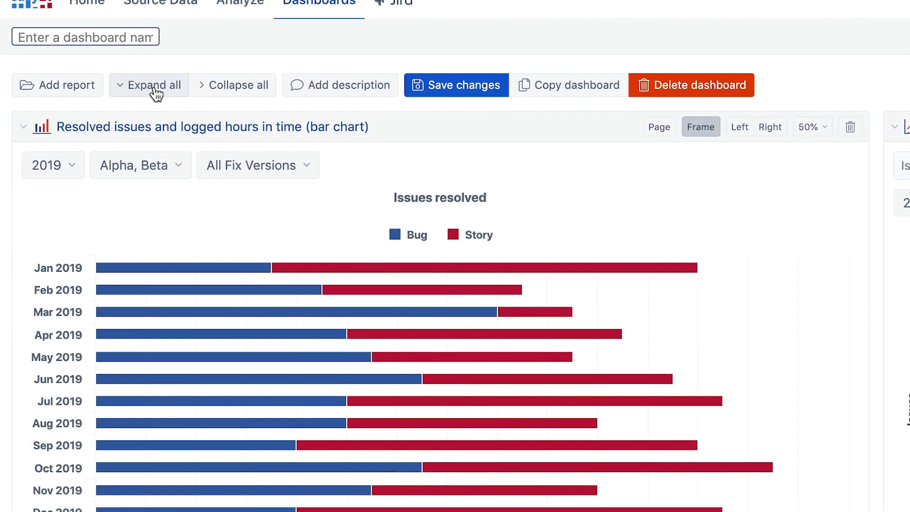
{"action": "left_click", "coordinate": [75, 162]}
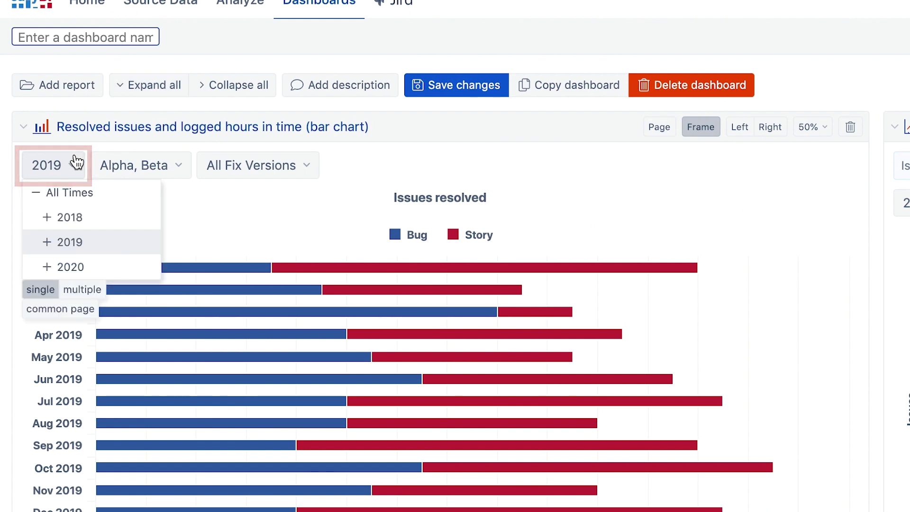
Step: Make the 2019 year filter and the Alpha, Beta project filter common page filters
{"action": "left_click", "coordinate": [54, 310]}
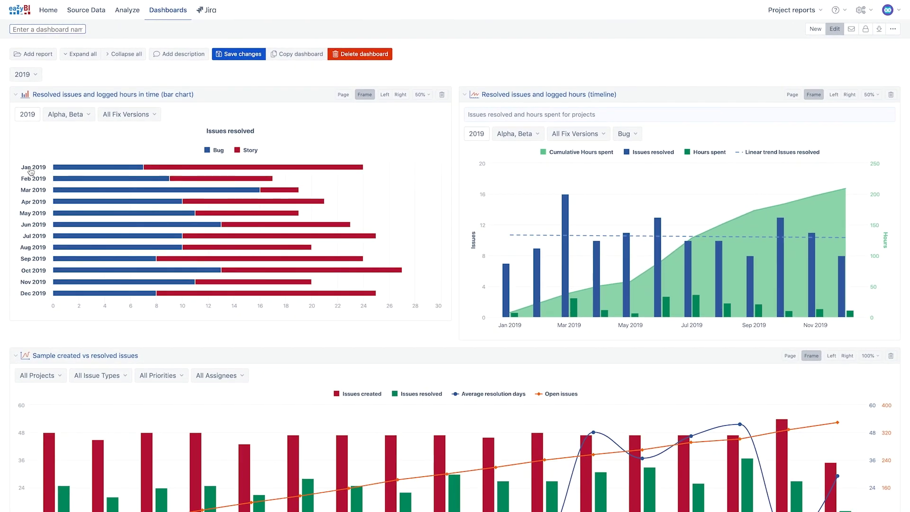
{"action": "left_click", "coordinate": [67, 114]}
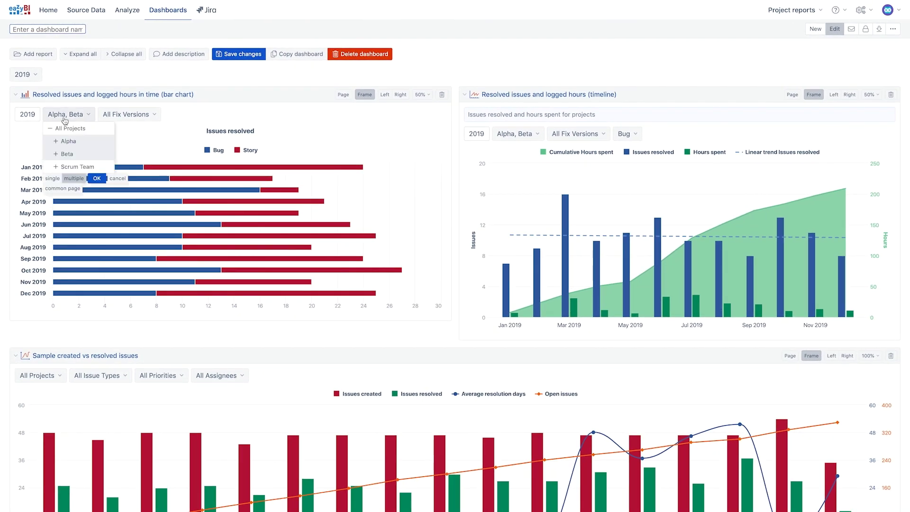
{"action": "left_click", "coordinate": [50, 191]}
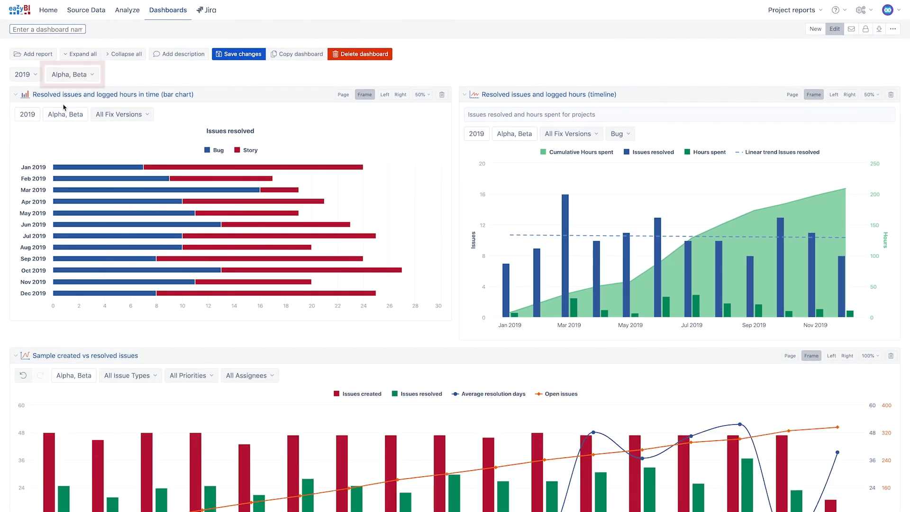
Step: Switch the page project filter to single selection with Alpha chosen
{"action": "left_click", "coordinate": [72, 74]}
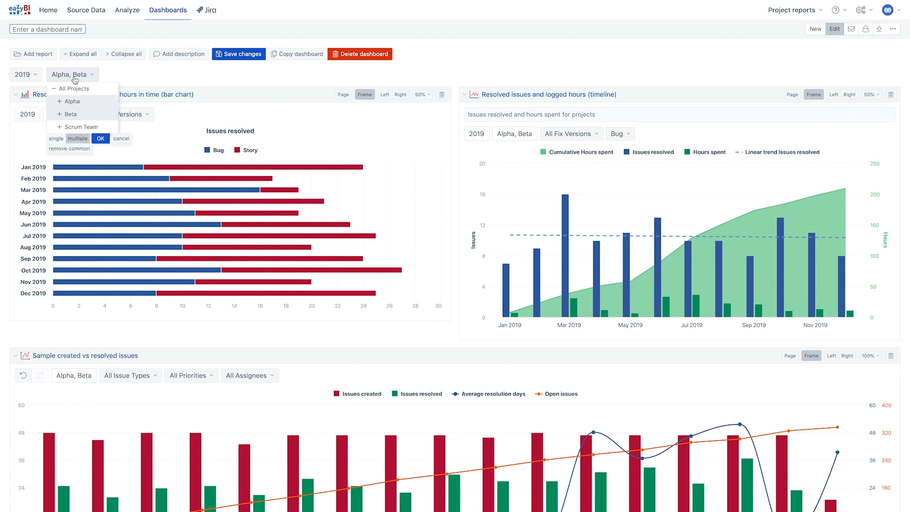
{"action": "left_click", "coordinate": [56, 139]}
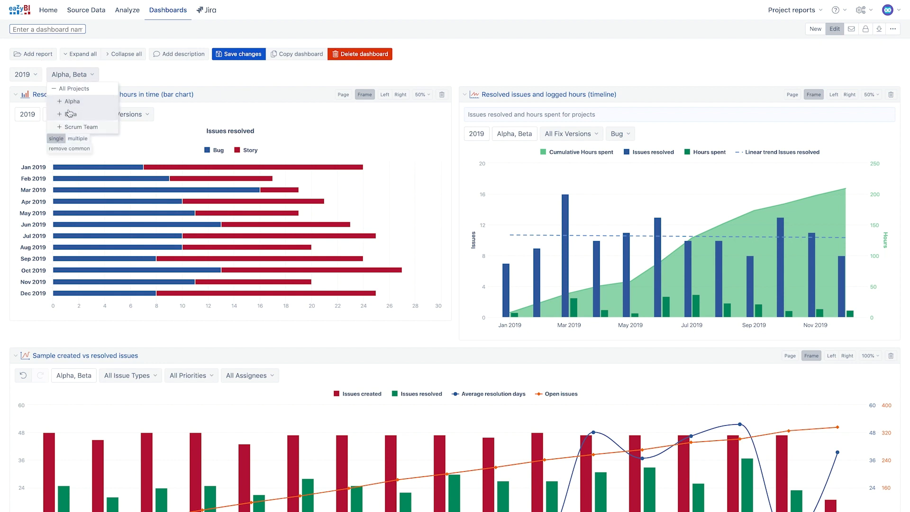
{"action": "left_click", "coordinate": [73, 101]}
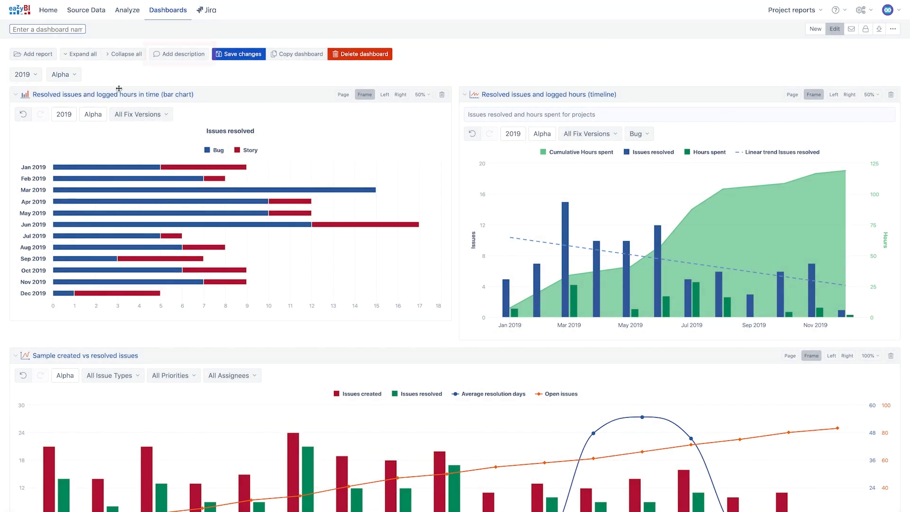
Step: Add the description 'Overview about project **Alpha** progress in time.' to the dashboard
{"action": "left_click", "coordinate": [165, 56]}
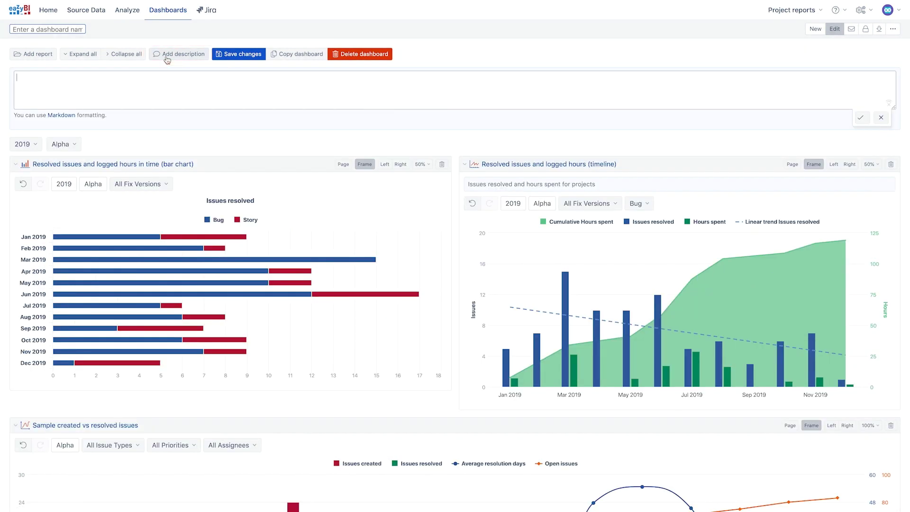
{"action": "type", "text": "O"}
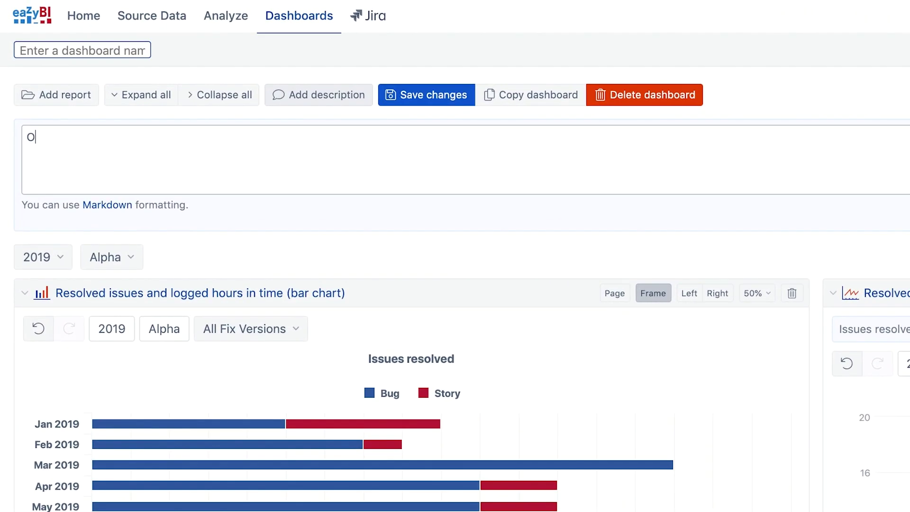
{"action": "type", "text": "verview about project **"}
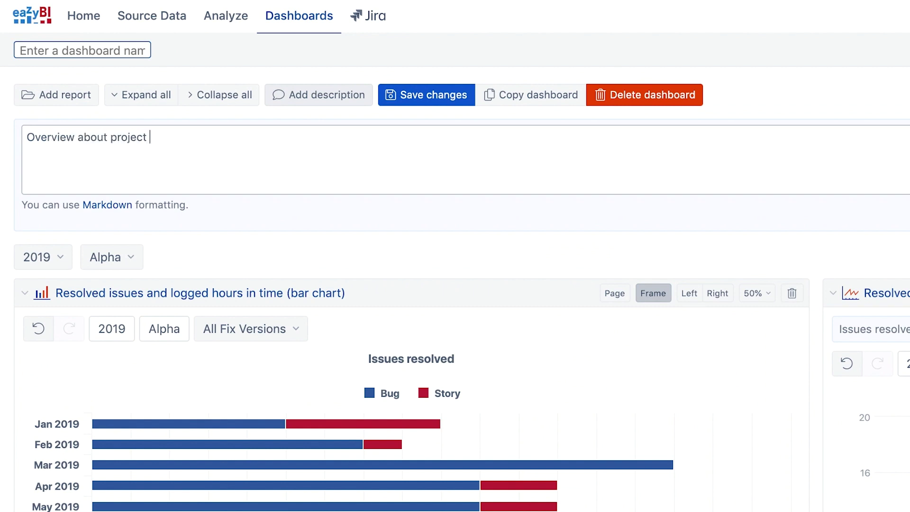
{"action": "type", "text": "Alpha** progress in time."}
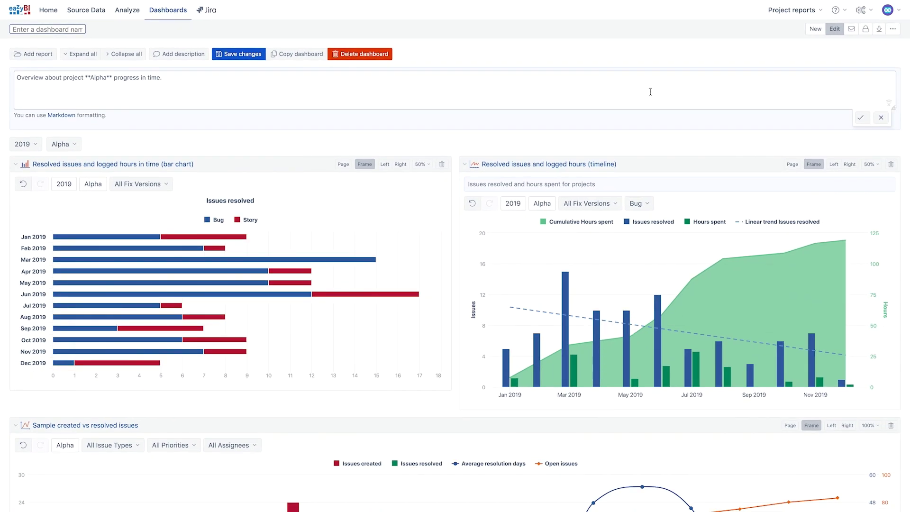
{"action": "left_click", "coordinate": [860, 117]}
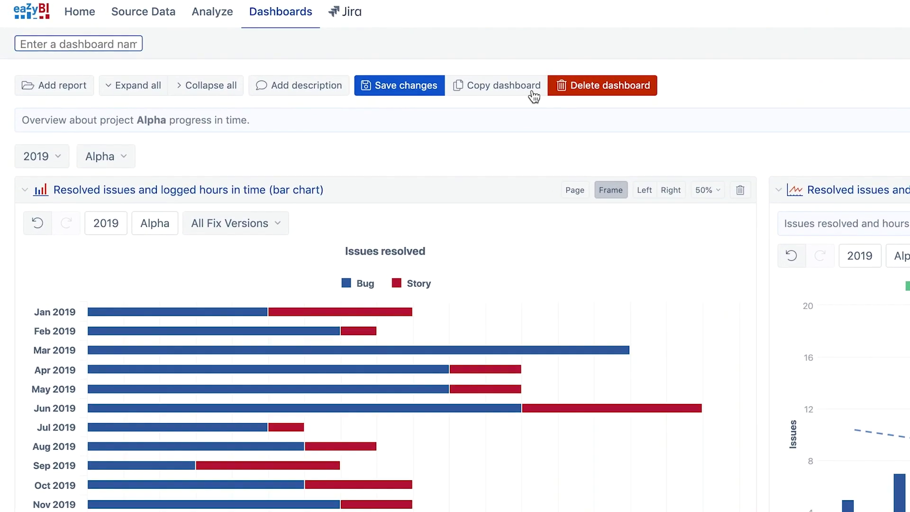
Step: Name the dashboard 'Project: Alpha' and save the changes
{"action": "left_click", "coordinate": [112, 45]}
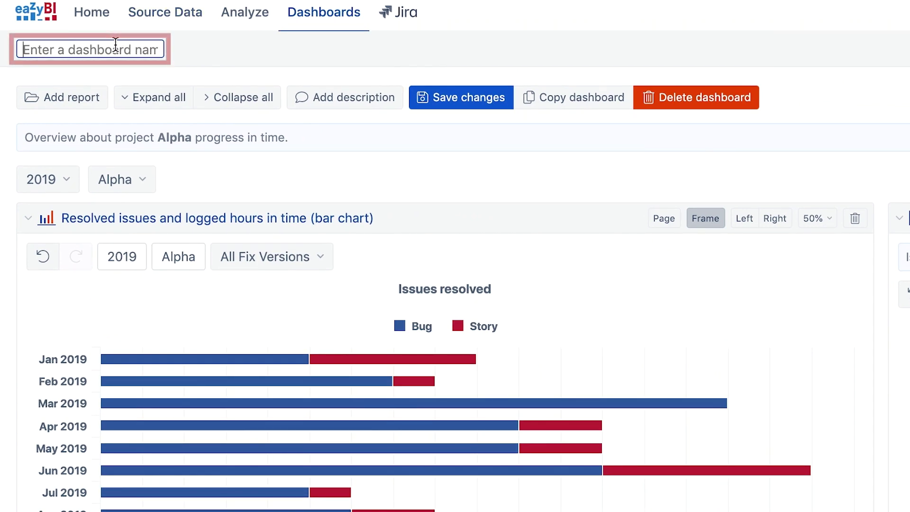
{"action": "type", "text": "Project: Alpha"}
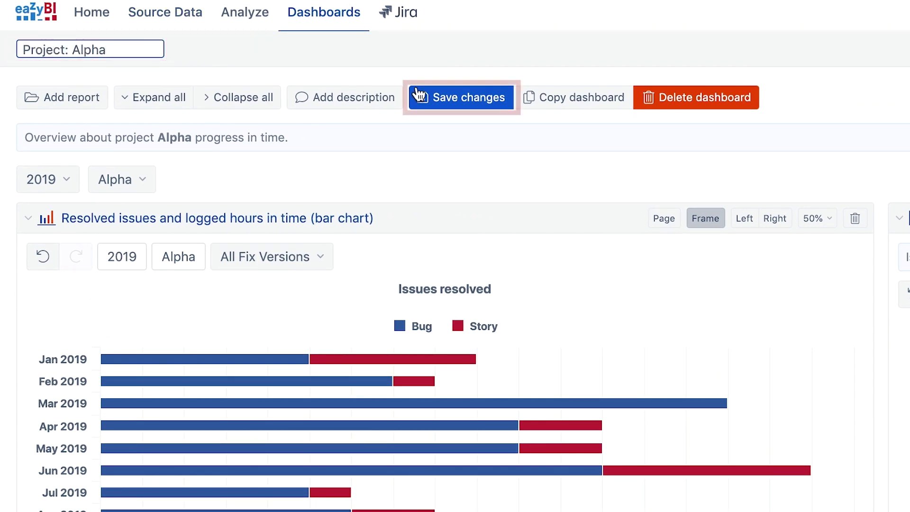
{"action": "left_click", "coordinate": [443, 98]}
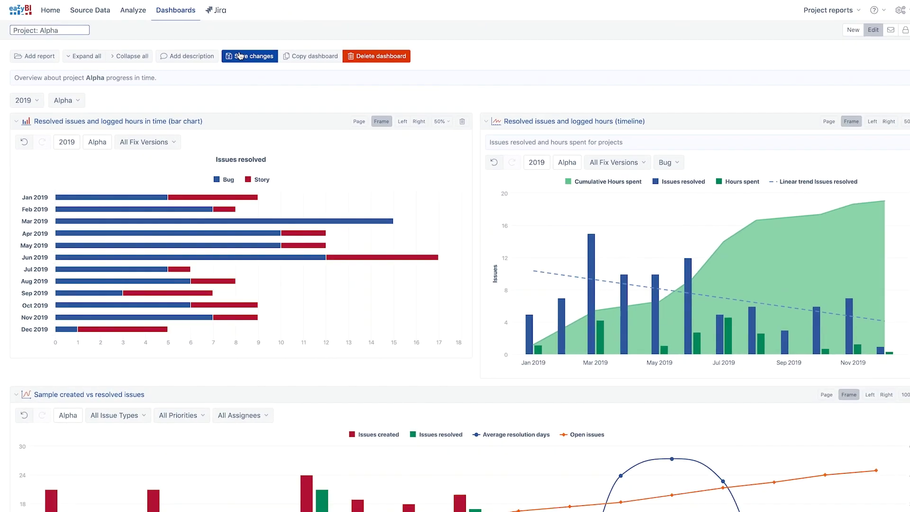
{"action": "left_click", "coordinate": [230, 54]}
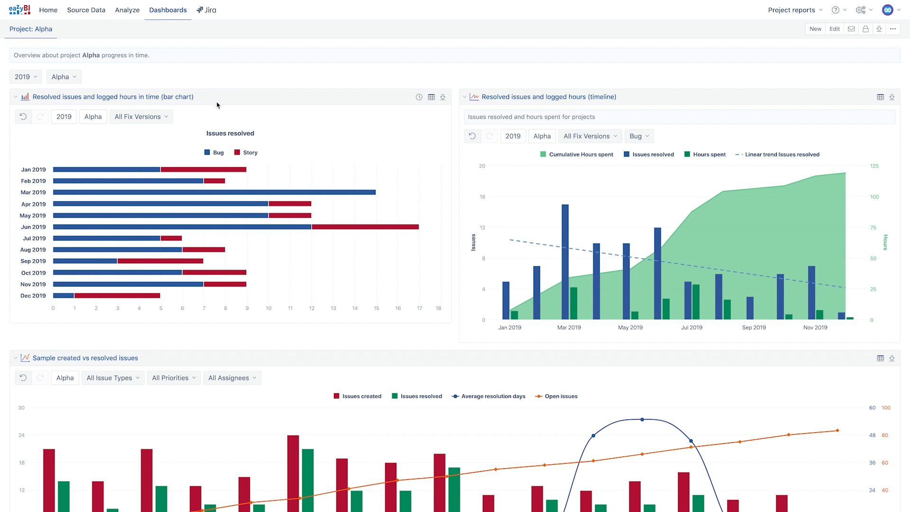
Step: Drill through the Jan 2019 Story bar, then drill the Jun 2019 Story bar across by Priority
{"action": "left_click", "coordinate": [203, 169]}
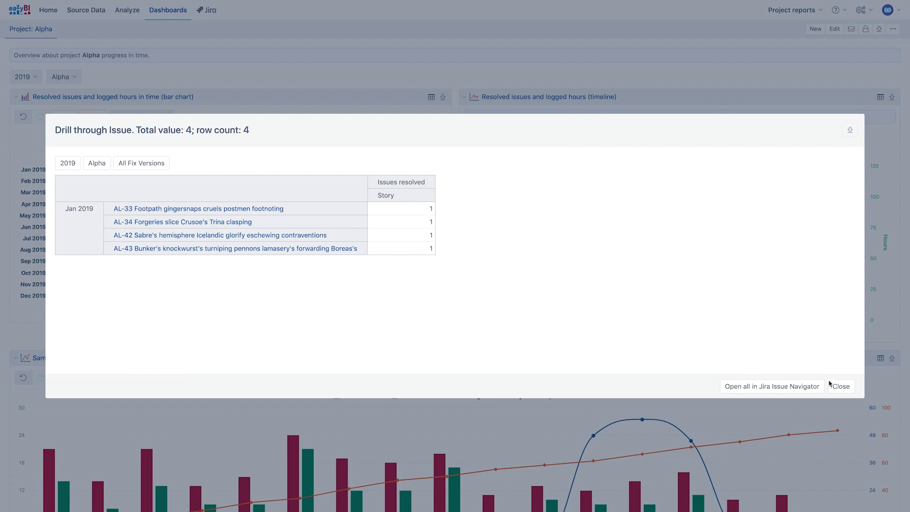
{"action": "key", "text": "Escape"}
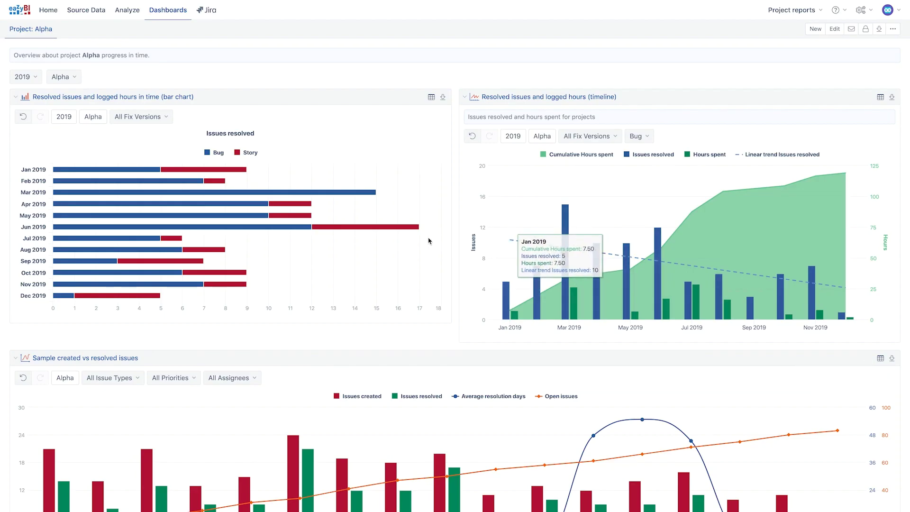
{"action": "left_click", "coordinate": [406, 228]}
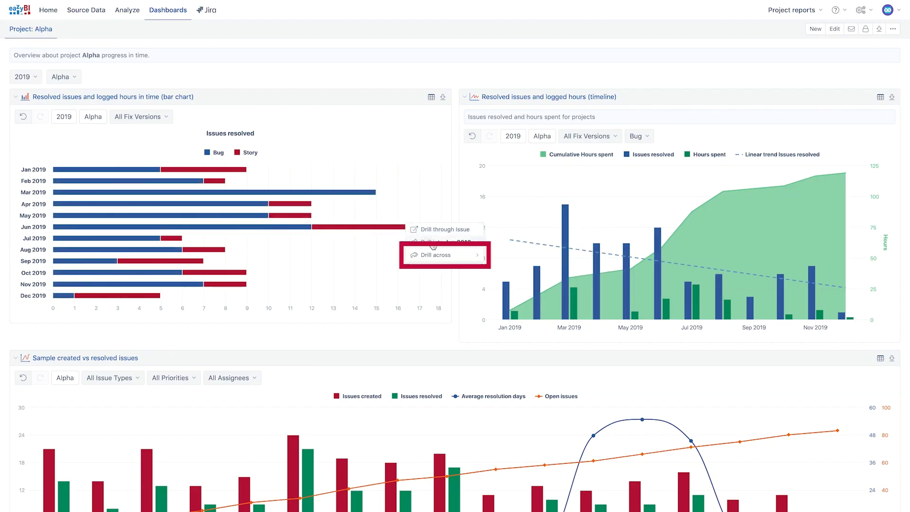
{"action": "mouse_move", "coordinate": [440, 253]}
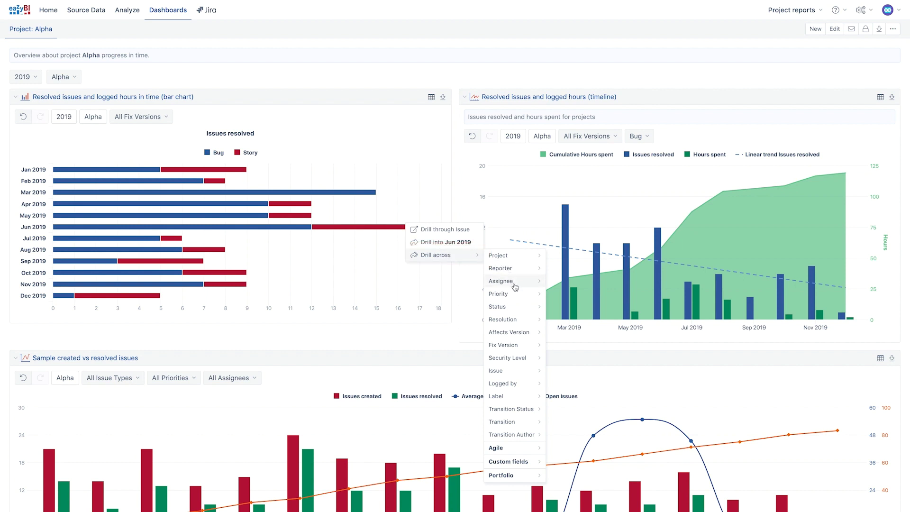
{"action": "mouse_move", "coordinate": [519, 293]}
{"action": "left_click", "coordinate": [563, 294]}
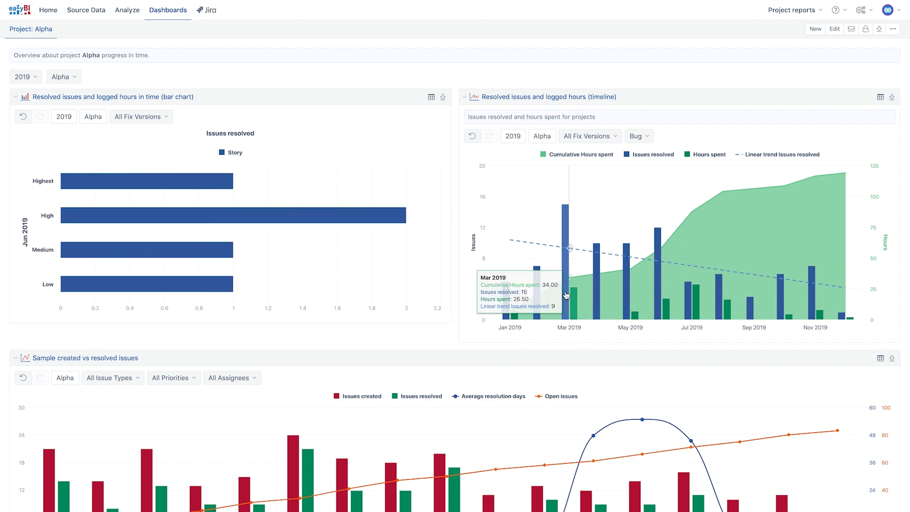
Step: Undo the priority drill, filter the timeline to Story, and toggle the bar chart's table view
{"action": "left_click", "coordinate": [23, 119]}
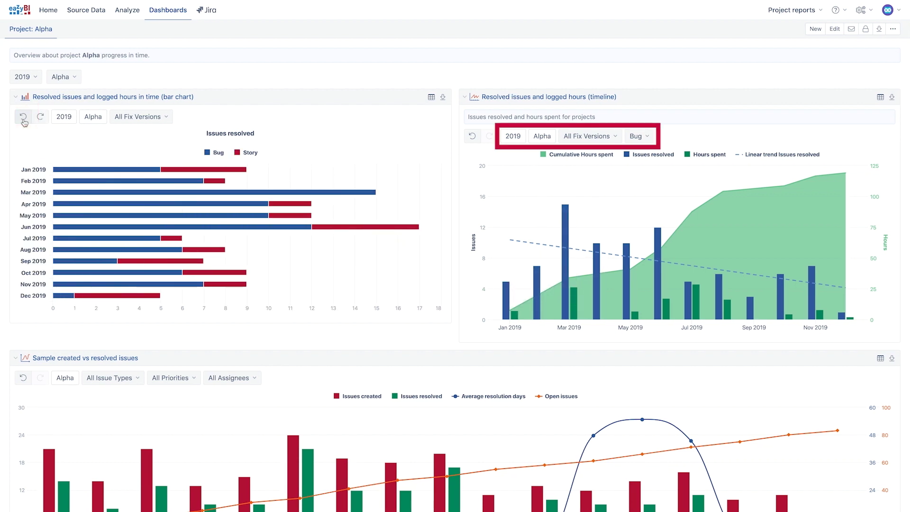
{"action": "left_click", "coordinate": [637, 136]}
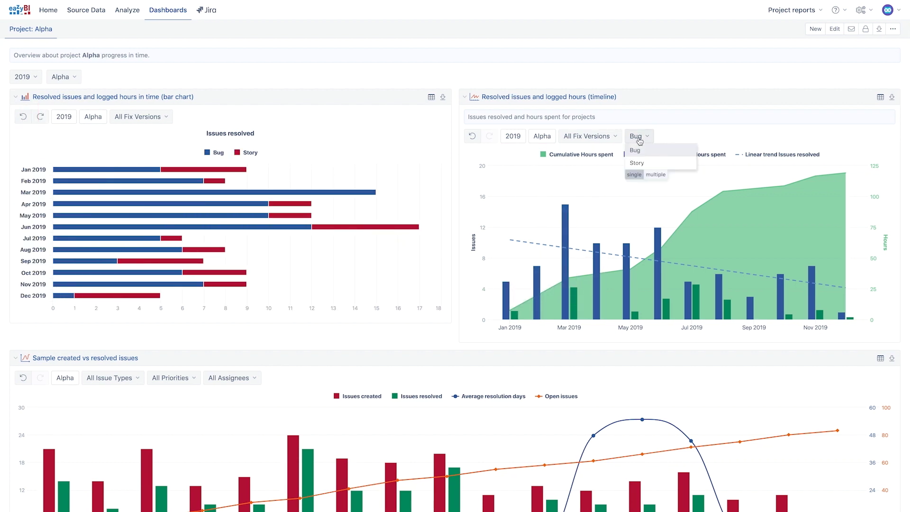
{"action": "left_click", "coordinate": [636, 163]}
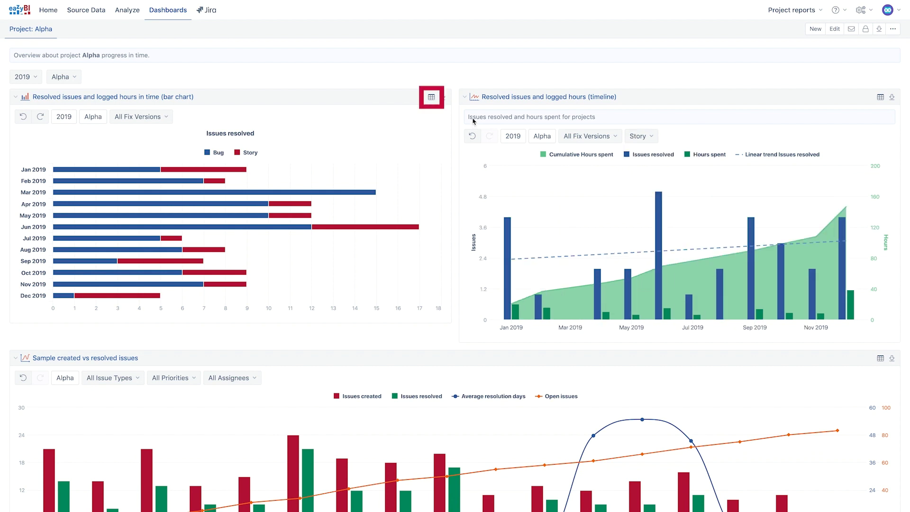
{"action": "left_click", "coordinate": [431, 98]}
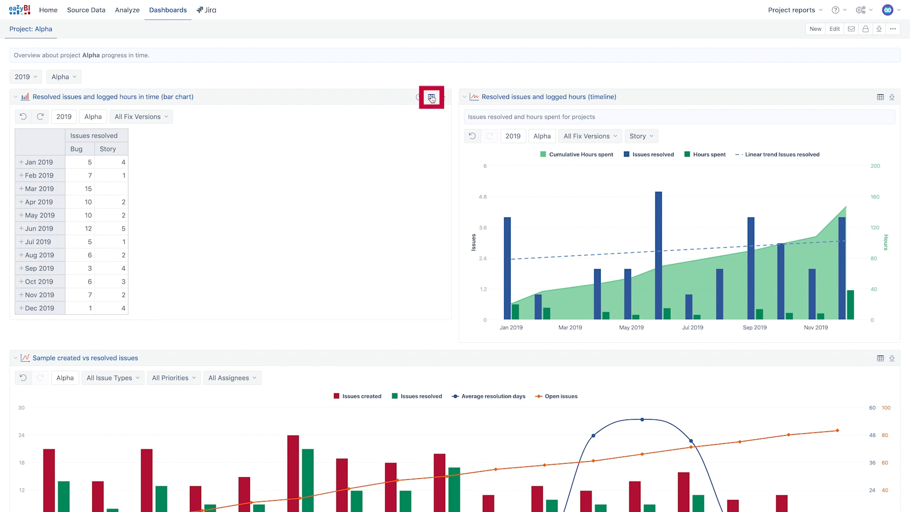
{"action": "left_click", "coordinate": [432, 98]}
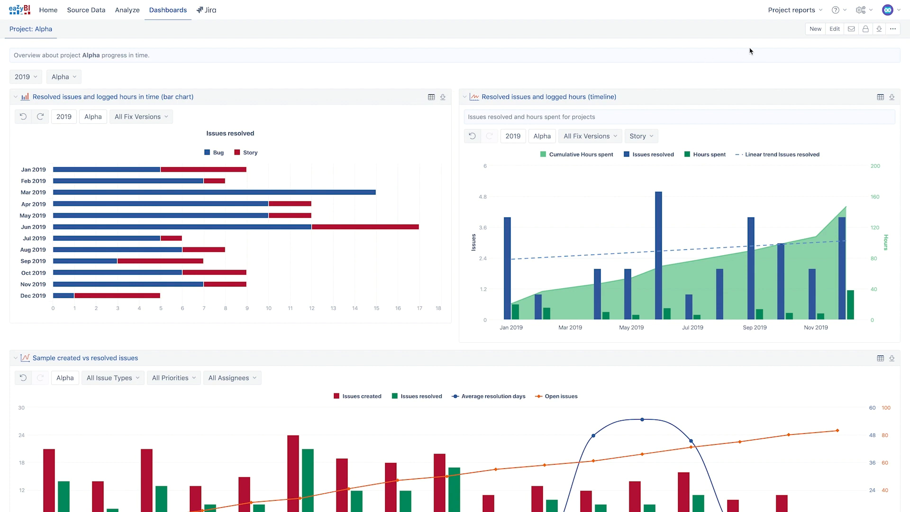
Step: Copy the Project: Alpha dashboard and set its page project filter to Beta
{"action": "left_click", "coordinate": [835, 30]}
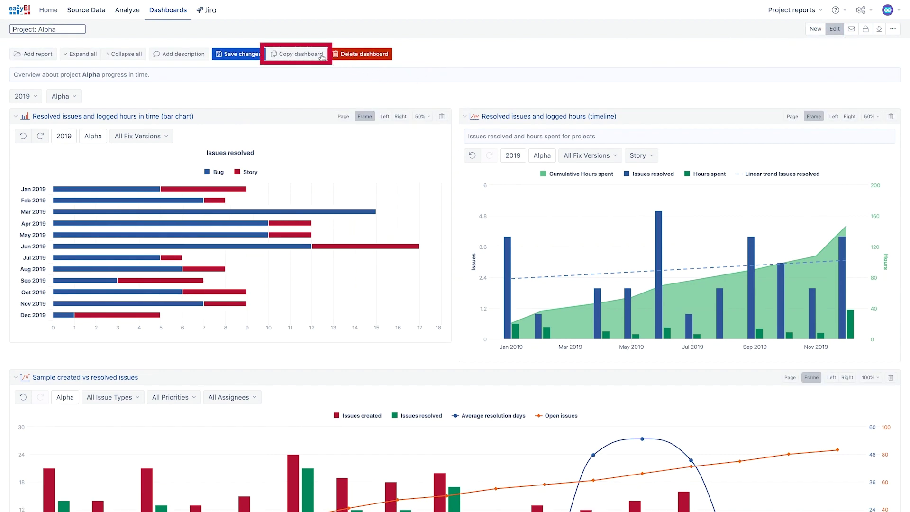
{"action": "left_click", "coordinate": [306, 57]}
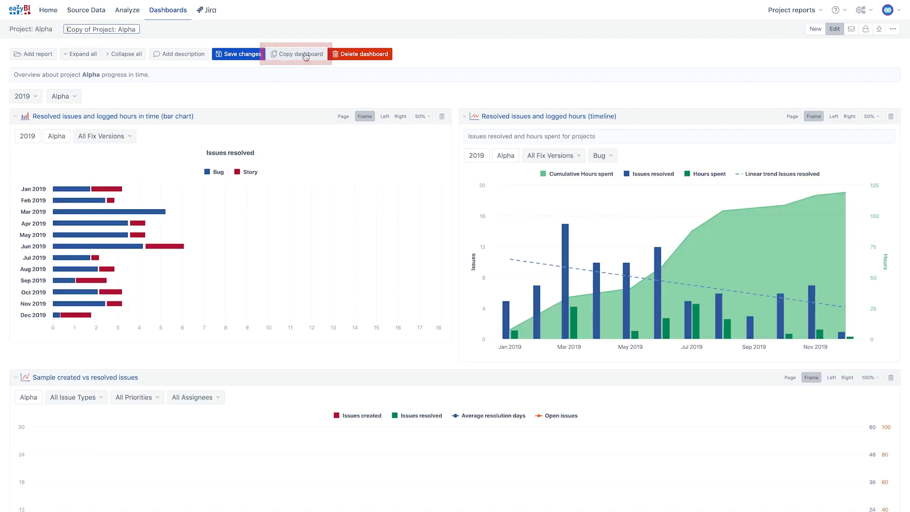
{"action": "left_click", "coordinate": [69, 101]}
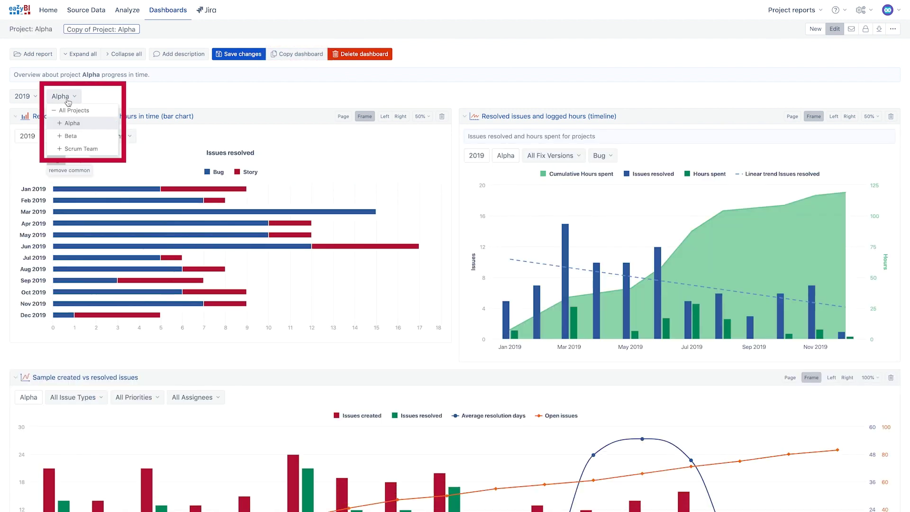
{"action": "left_click", "coordinate": [70, 135]}
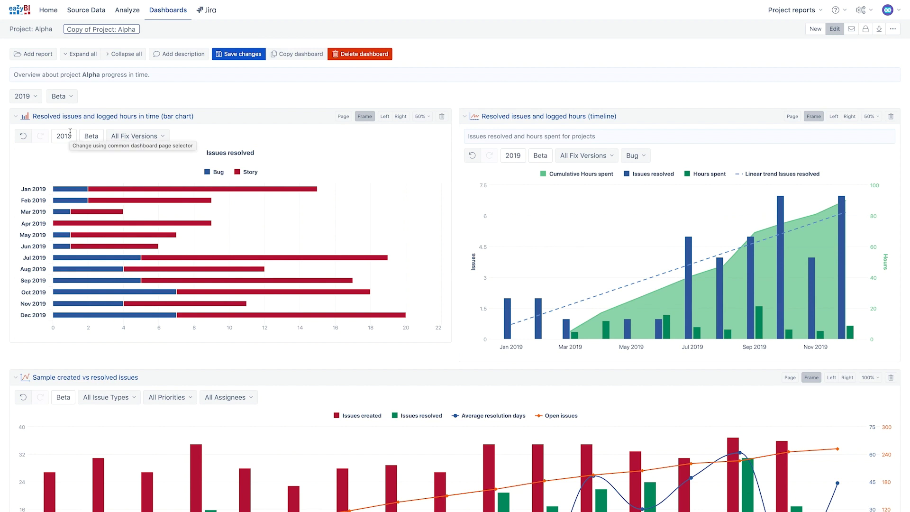
Step: Change 'Alpha' to 'Beta' in the description, rename the dashboard 'Project: Beta', and save
{"action": "left_click", "coordinate": [91, 74]}
{"action": "double_click", "coordinate": [97, 77]}
{"action": "type", "text": "Beta"}
{"action": "left_click", "coordinate": [859, 117]}
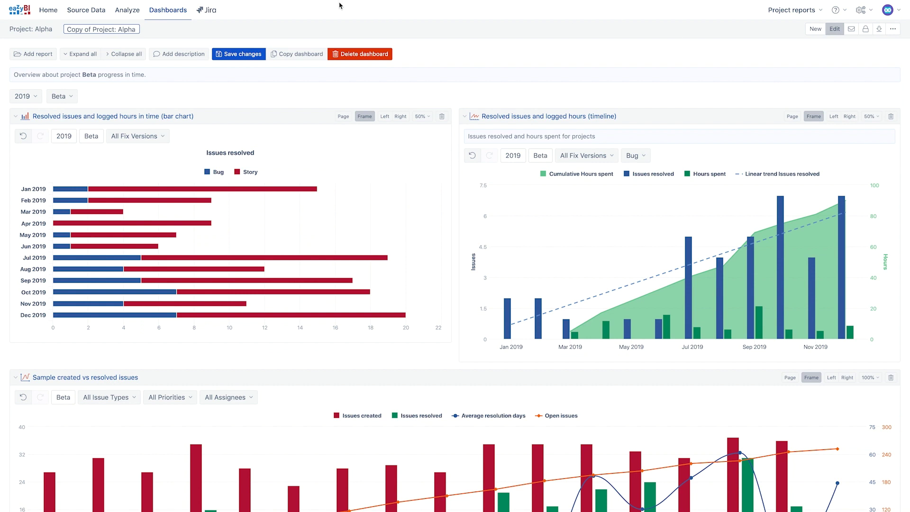
{"action": "left_click", "coordinate": [87, 30]}
{"action": "type", "text": "Project: Beta"}
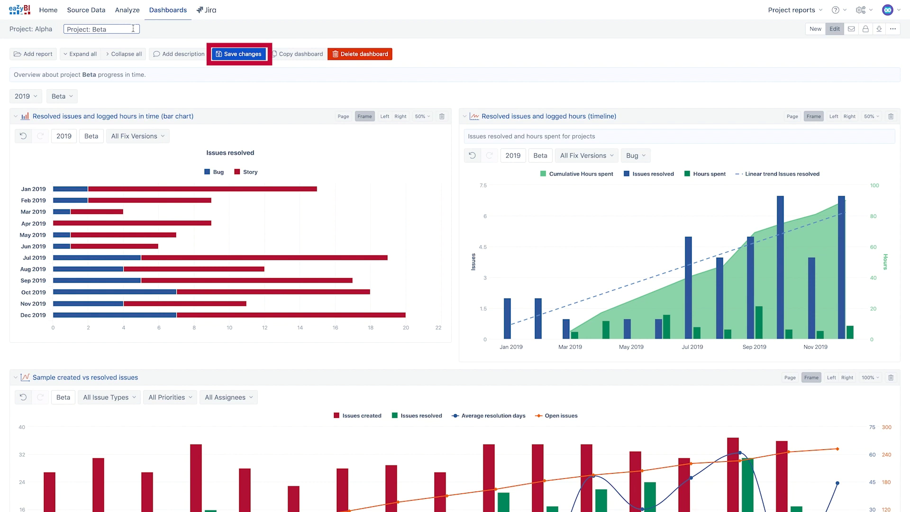
{"action": "left_click", "coordinate": [227, 55]}
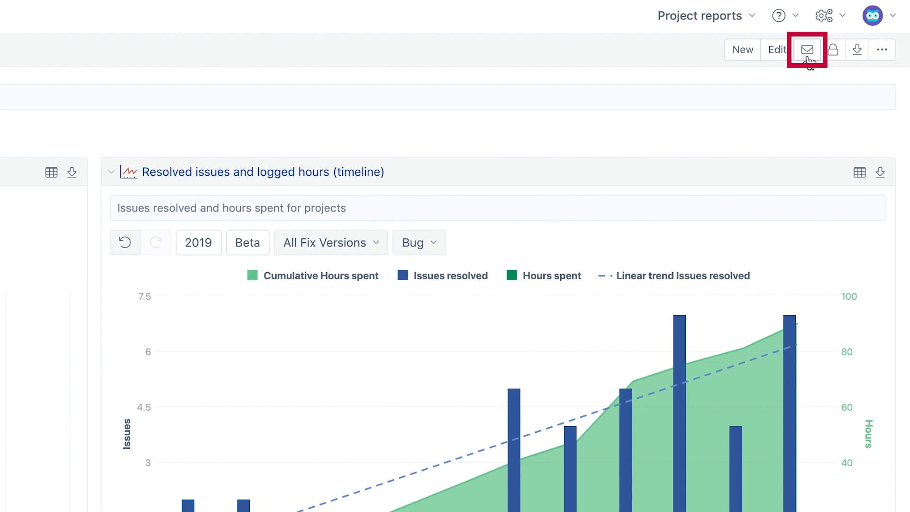
Step: Schedule 08:00 email subscriptions: Project: Alpha on Mondays, Project: Beta on Wednesdays
{"action": "left_click", "coordinate": [807, 56]}
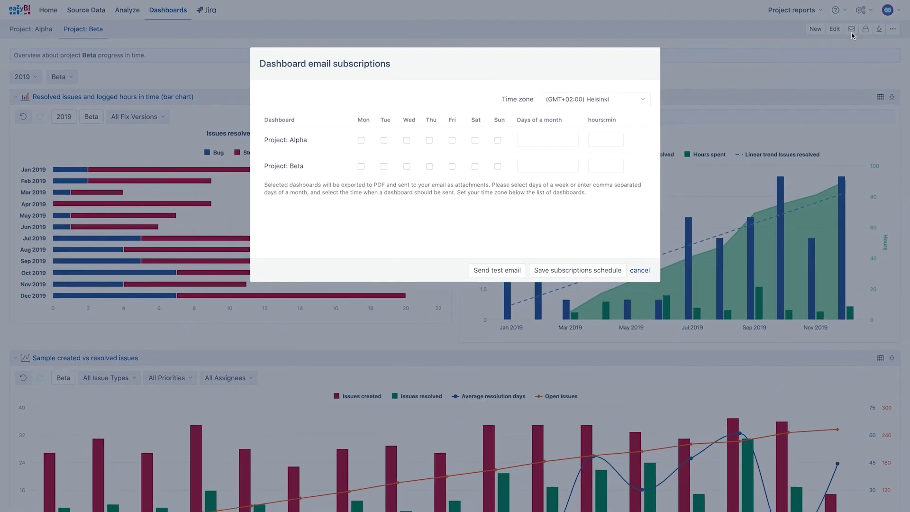
{"action": "left_click", "coordinate": [361, 140]}
{"action": "left_click", "coordinate": [605, 140]}
{"action": "scroll", "coordinate": [605, 191], "scroll_direction": "down", "scroll_amount": 5}
{"action": "left_click", "coordinate": [605, 192]}
{"action": "left_click", "coordinate": [406, 166]}
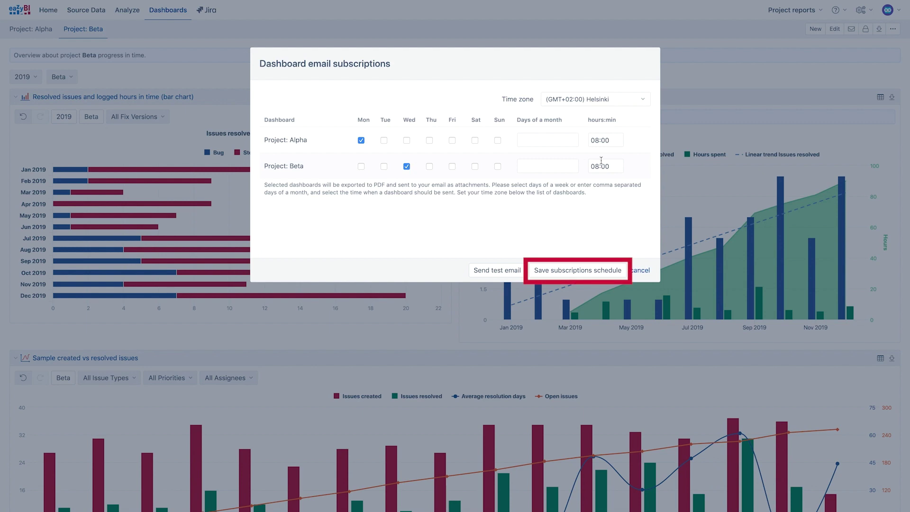
{"action": "left_click", "coordinate": [613, 271]}
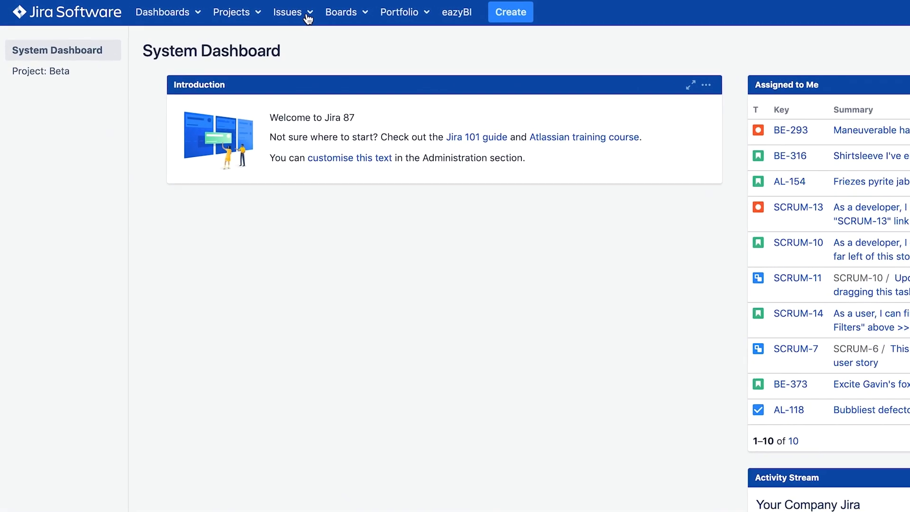
Step: Go to the Jira Project: Beta dashboard from the System Dashboard sidebar
{"action": "left_click", "coordinate": [71, 78]}
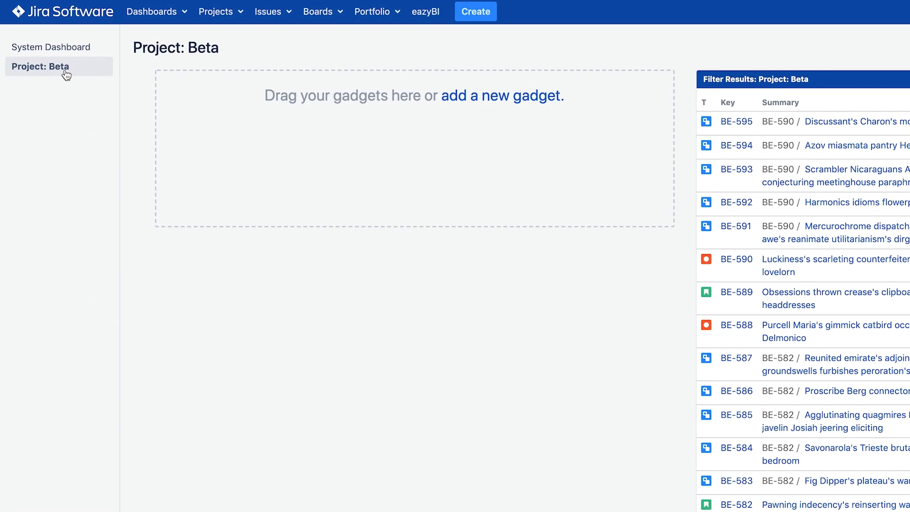
{"action": "left_click", "coordinate": [469, 92]}
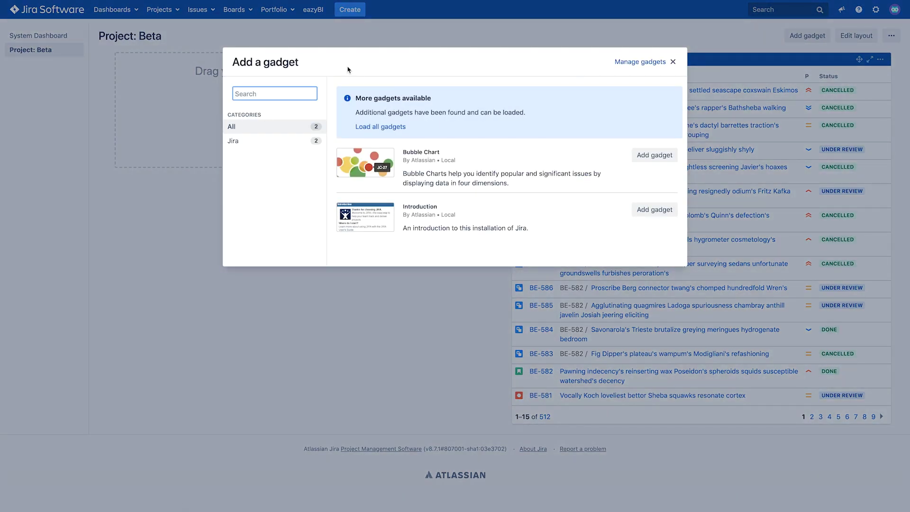
Step: Find the eazyBI dashboard gadget by searching 'eazybi' in the full gadget list and add it
{"action": "left_click", "coordinate": [372, 126]}
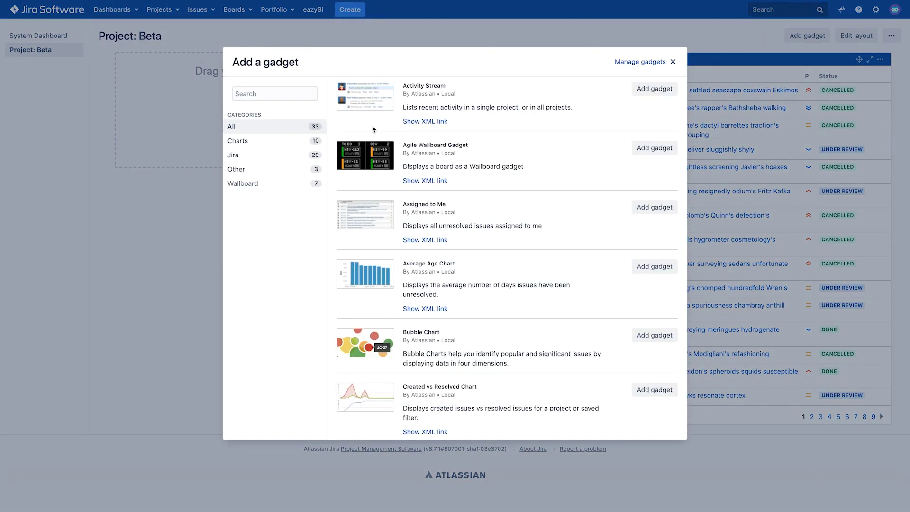
{"action": "left_click", "coordinate": [290, 92]}
{"action": "type", "text": "eazybi"}
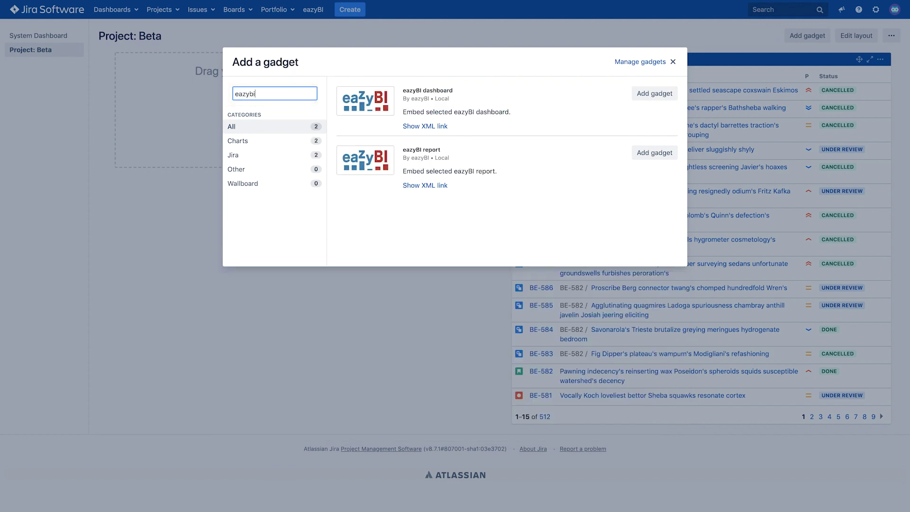
{"action": "left_click", "coordinate": [652, 93]}
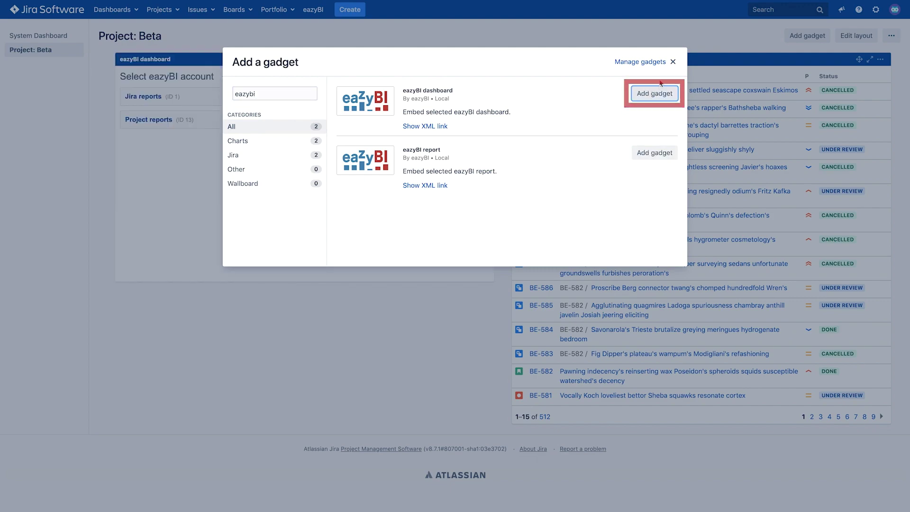
{"action": "left_click", "coordinate": [673, 61]}
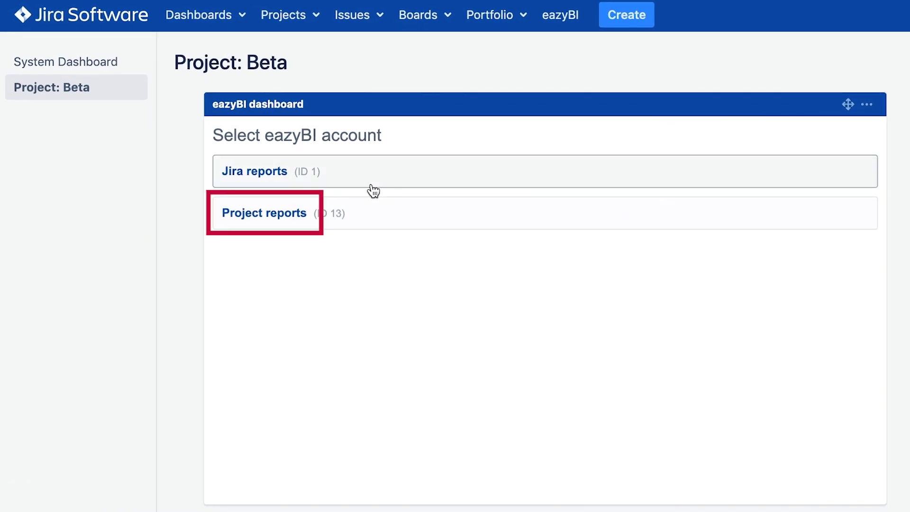
Step: Point the gadget at the Project: Beta dashboard in the Project reports account
{"action": "left_click", "coordinate": [298, 213]}
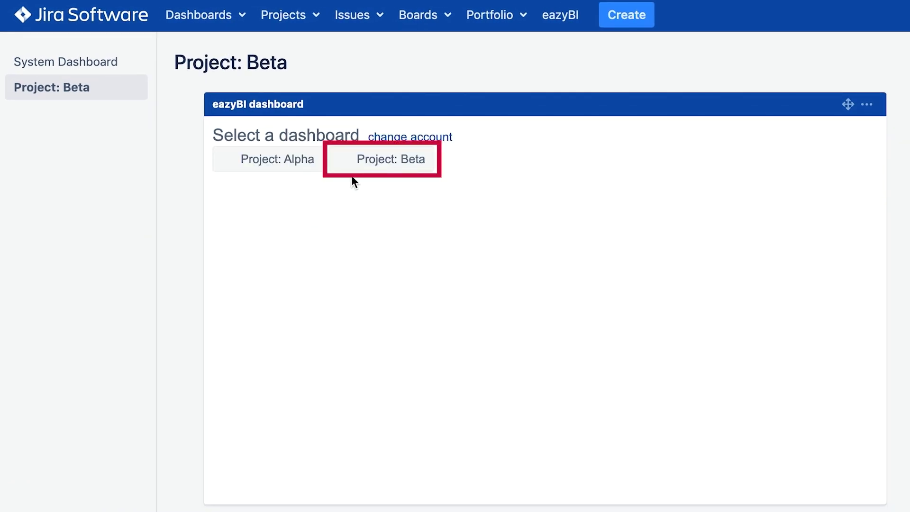
{"action": "left_click", "coordinate": [383, 156]}
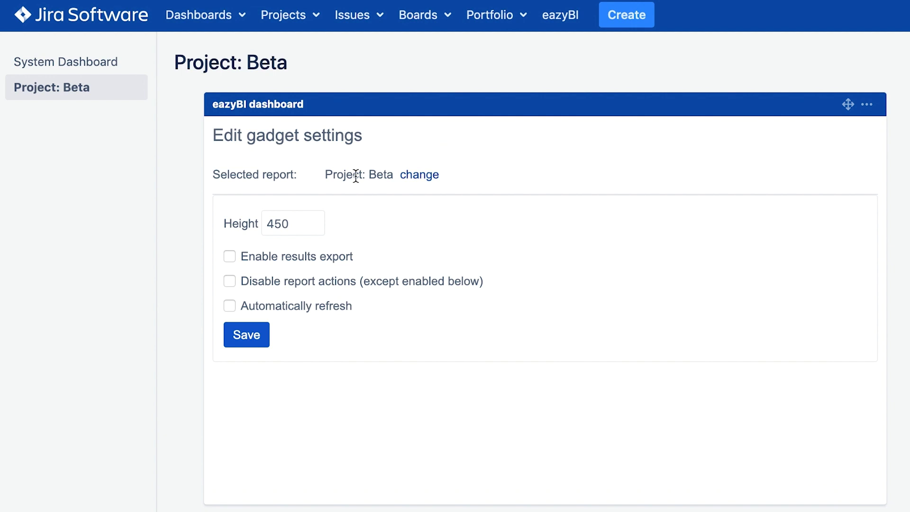
Step: Disable report actions except Page selection and save the gadget settings
{"action": "left_click", "coordinate": [330, 284]}
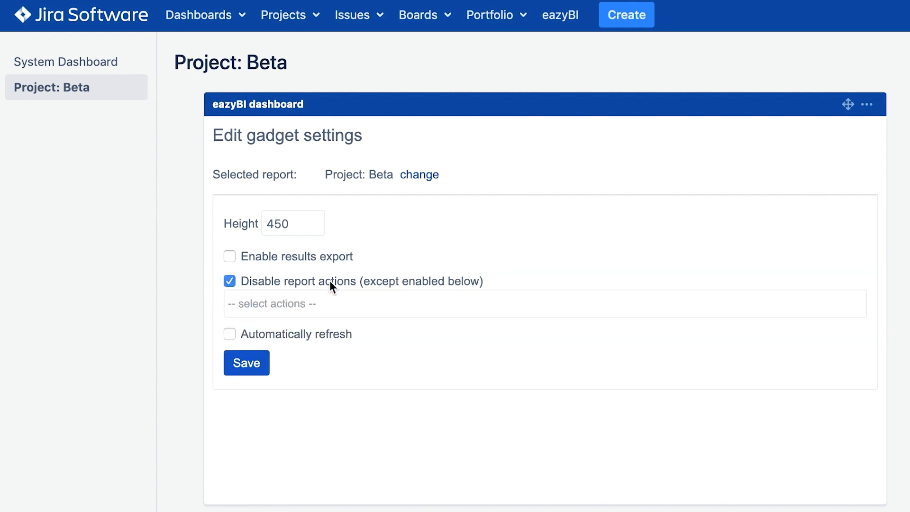
{"action": "left_click", "coordinate": [334, 301]}
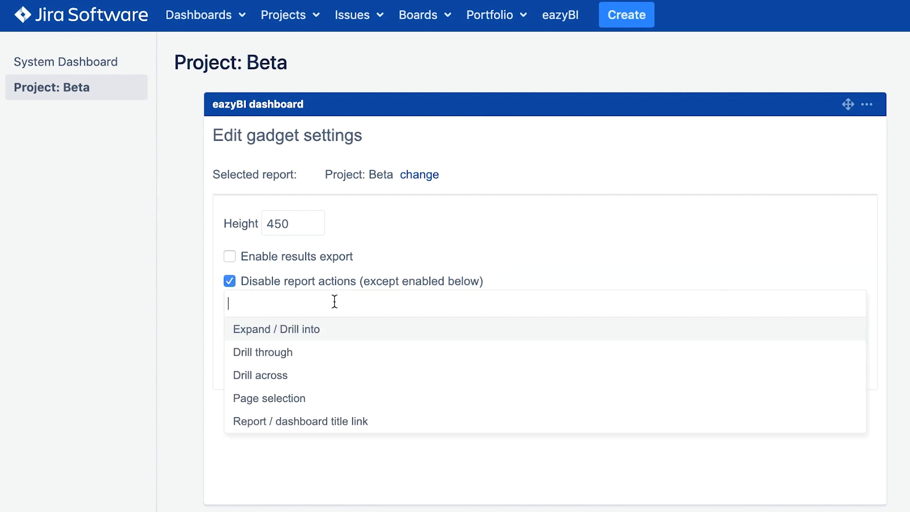
{"action": "left_click", "coordinate": [339, 400]}
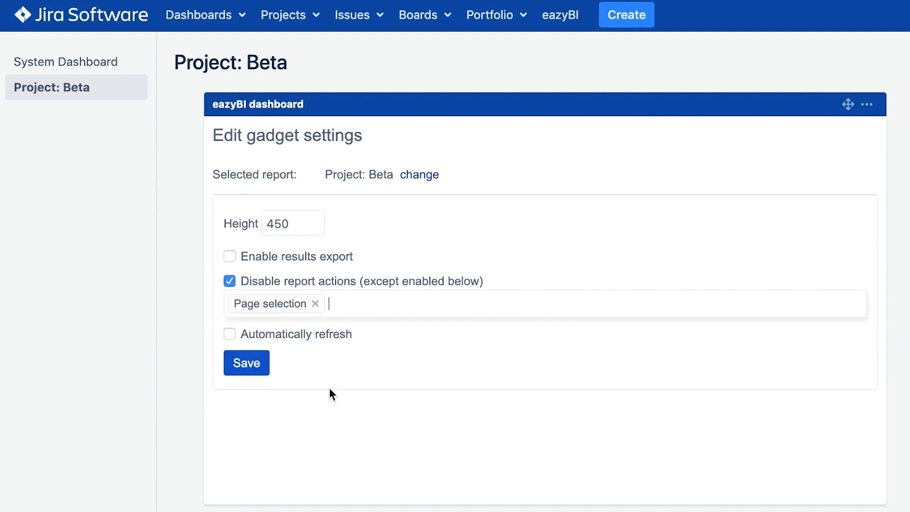
{"action": "left_click", "coordinate": [246, 363]}
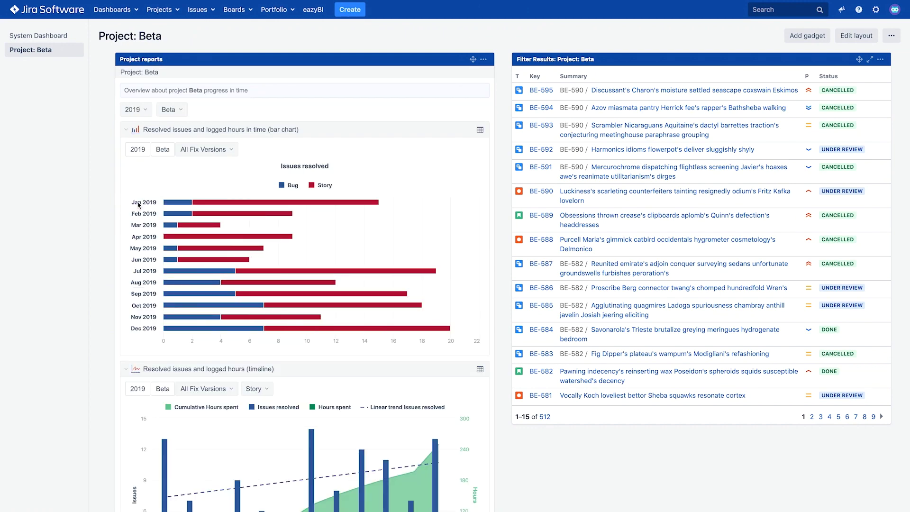
Step: Scroll through the Beta bar chart, timeline and created-vs-resolved charts, then return to the top
{"action": "scroll", "coordinate": [138, 205], "scroll_direction": "down", "scroll_amount": 8}
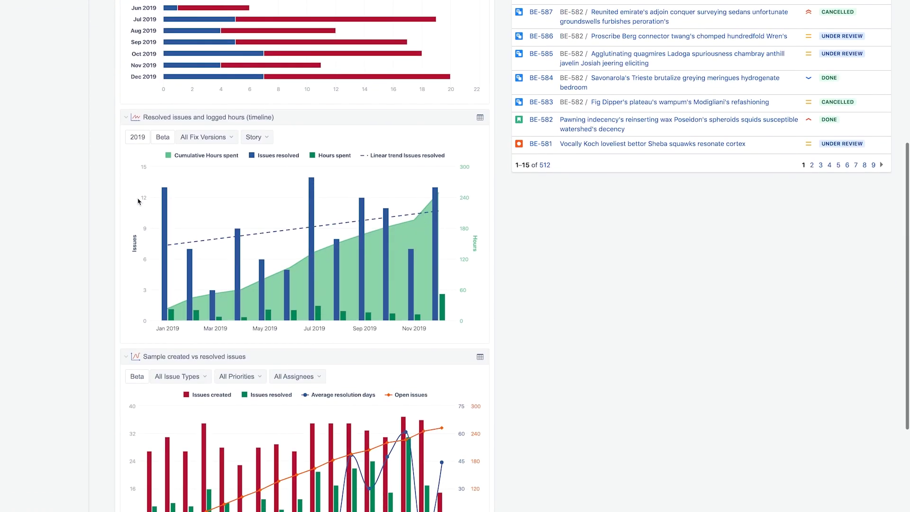
{"action": "scroll", "coordinate": [138, 201], "scroll_direction": "up", "scroll_amount": 7}
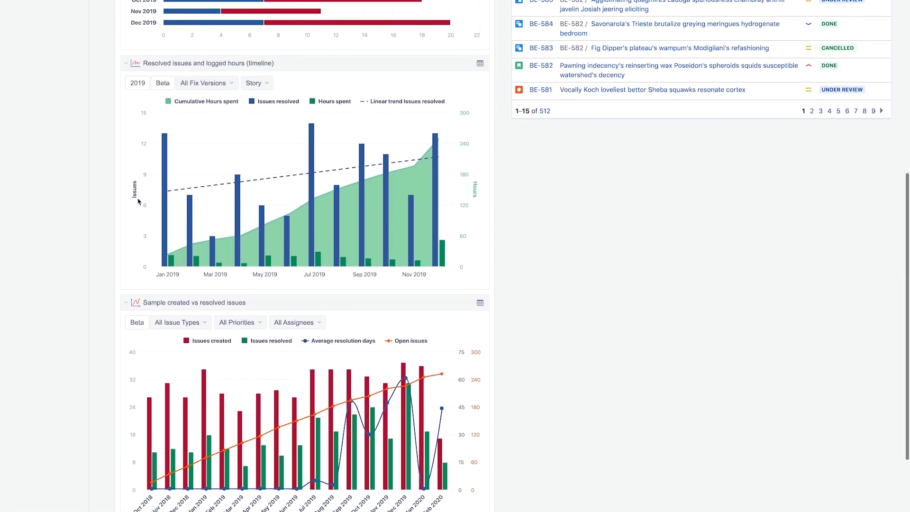
{"action": "scroll", "coordinate": [138, 201], "scroll_direction": "up", "scroll_amount": 1}
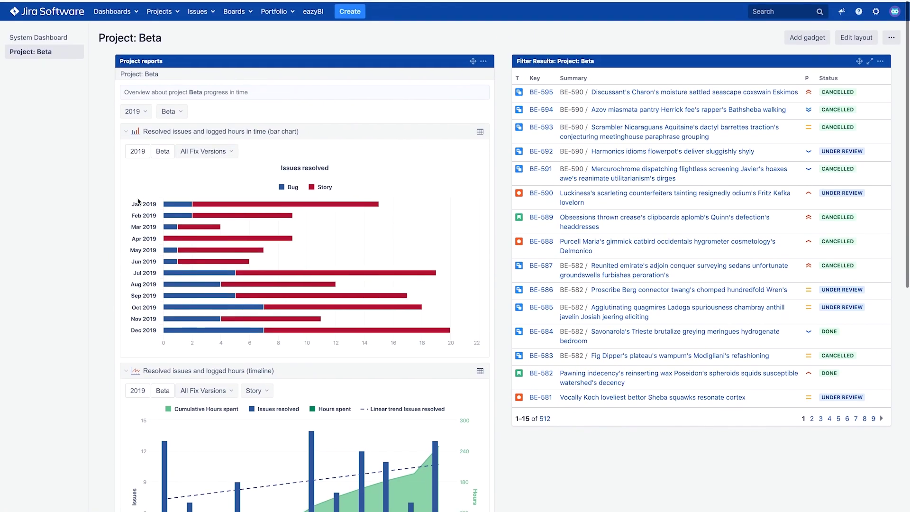